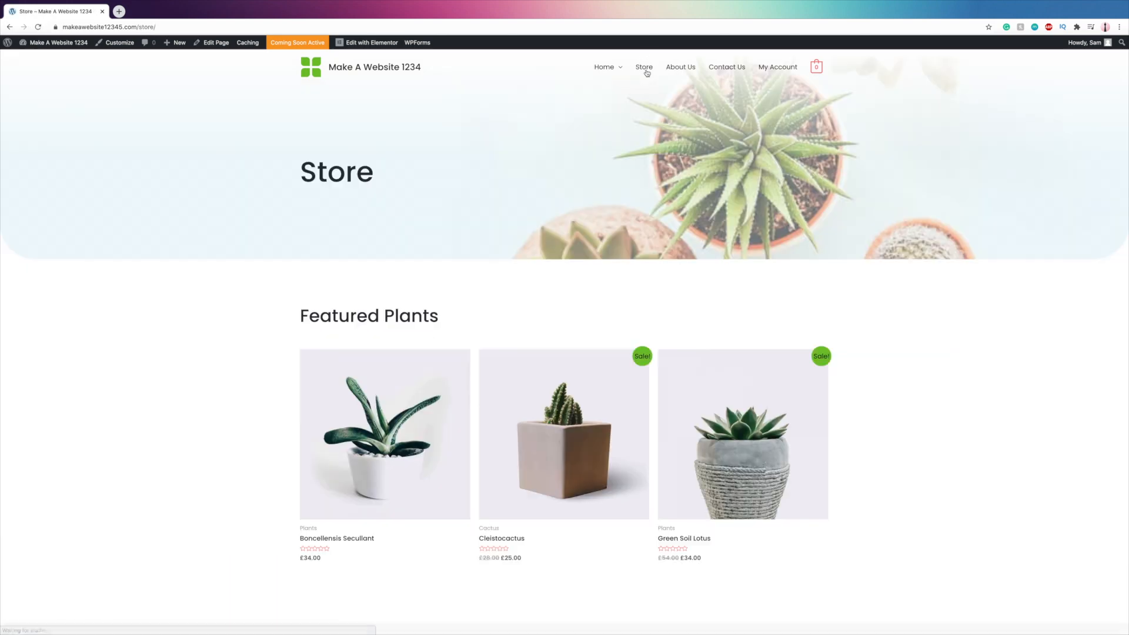
- Look through the live site's Store page and its Contact Us page
scroll(646, 597, "down", 10)
scroll(646, 600, "up", 10)
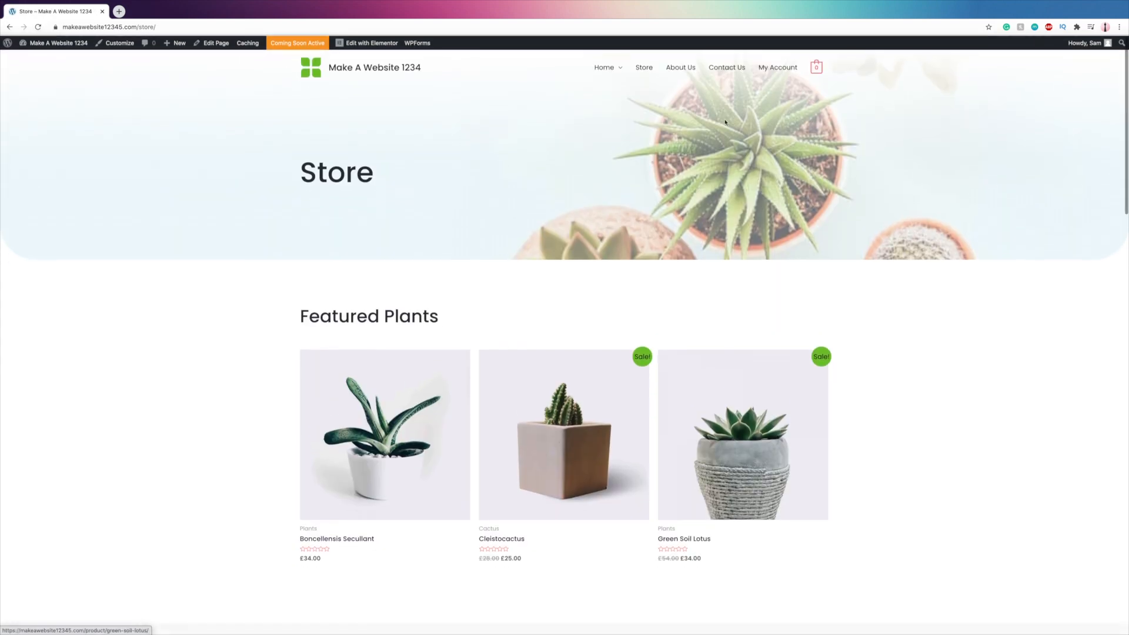
left_click(727, 67)
scroll(718, 306, "down", 5)
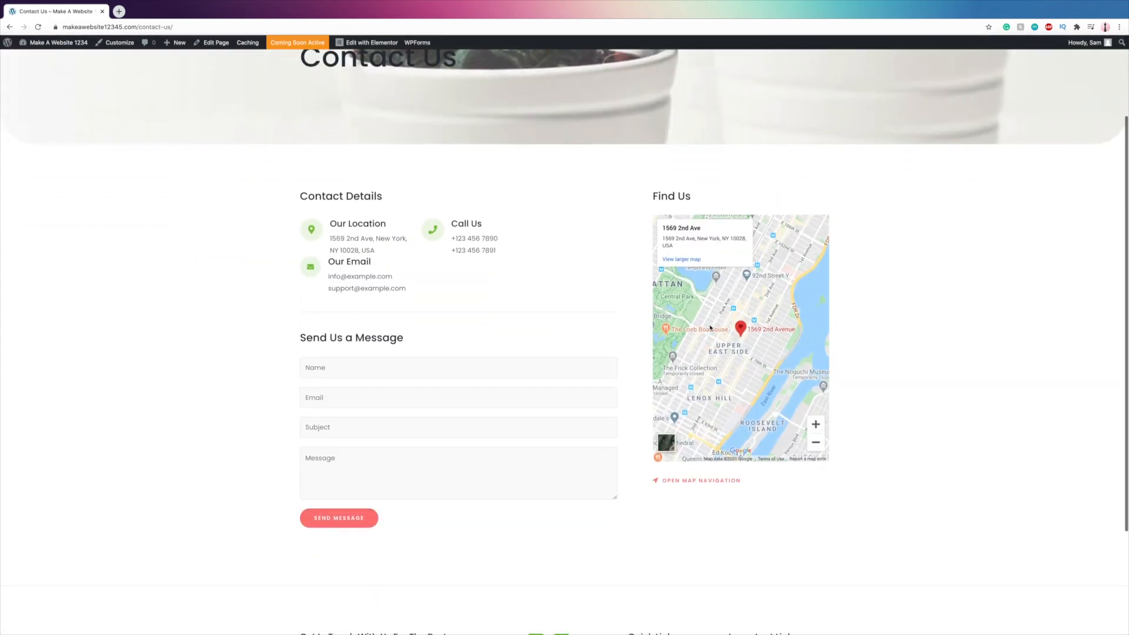
scroll(712, 323, "up", 5)
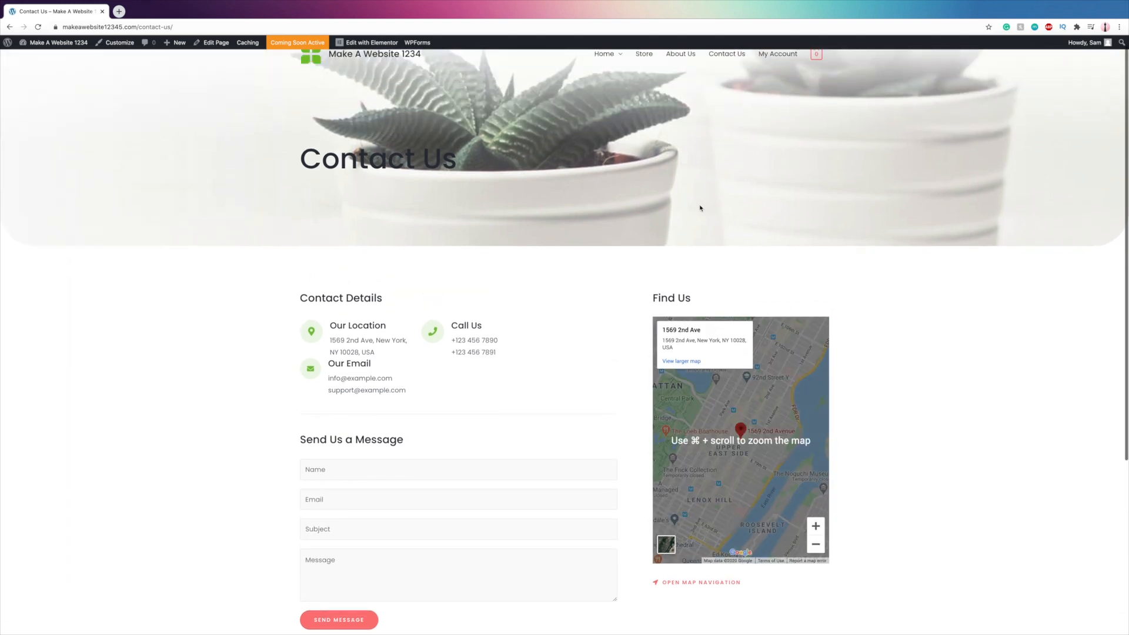
scroll(700, 208, "up", 1)
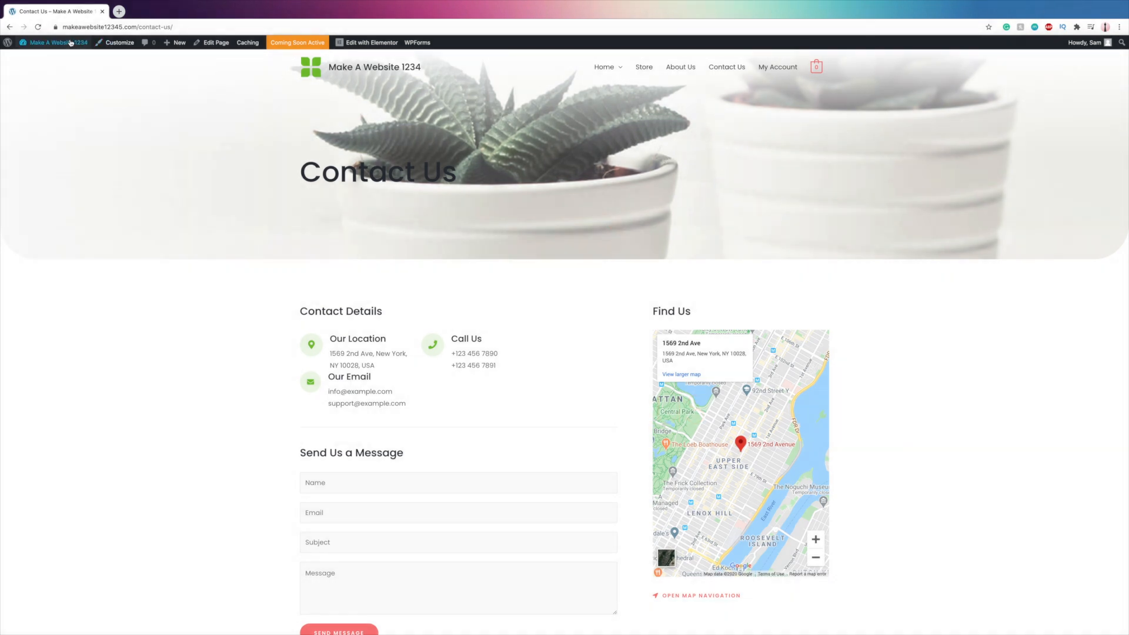
- Go to the WordPress dashboard's page for adding new plugins and search for "updraft plus"
mouse_move(70, 43)
left_click(41, 60)
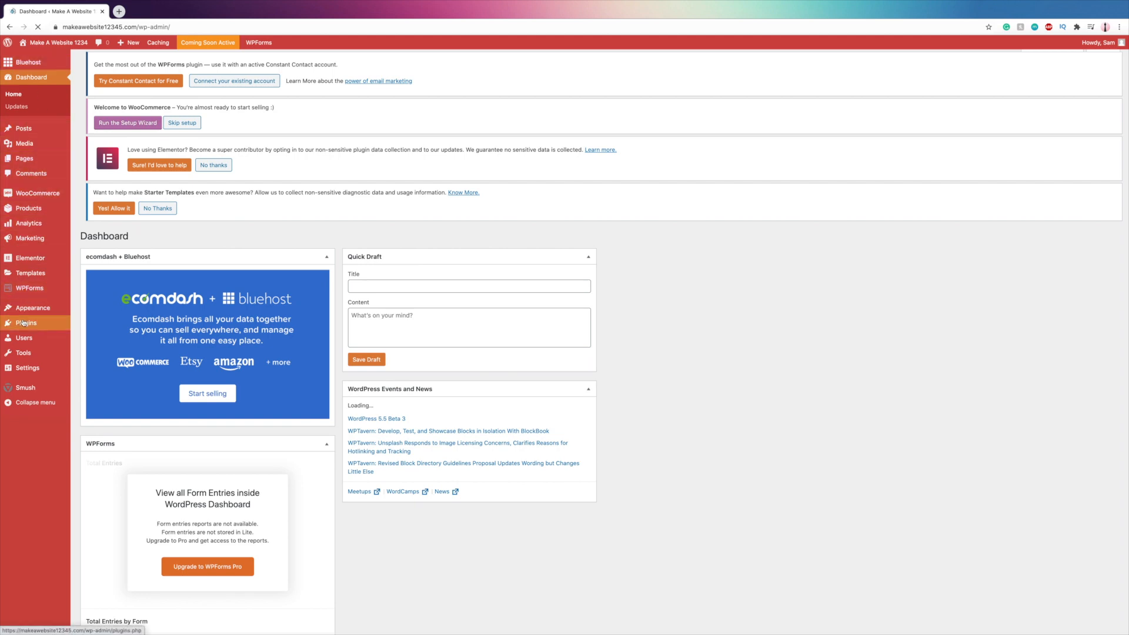
mouse_move(23, 323)
left_click(85, 339)
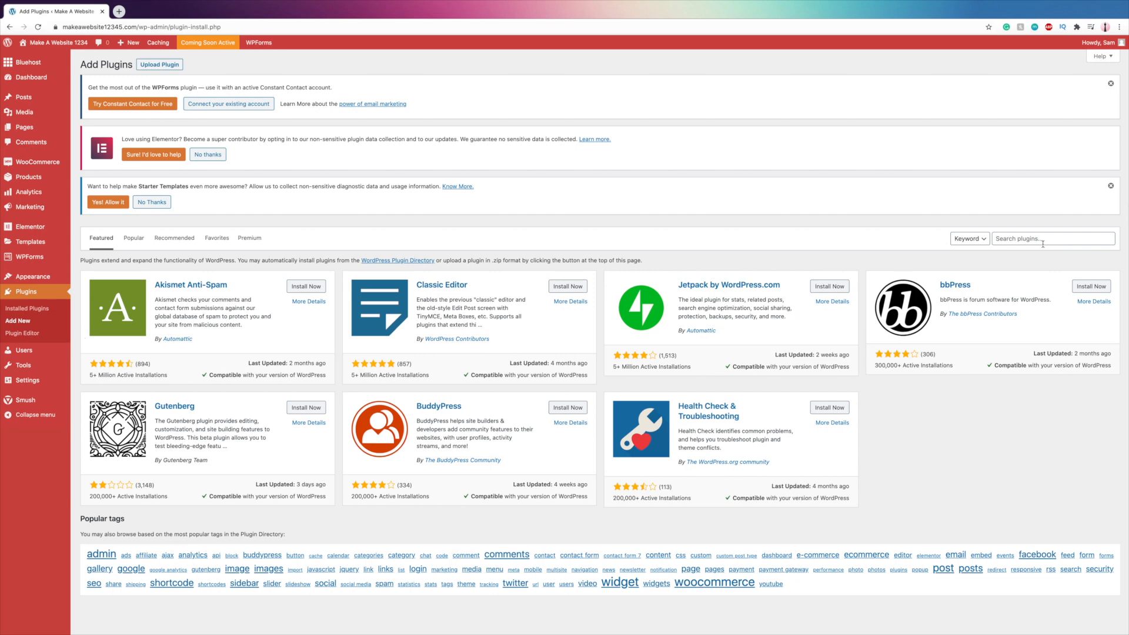
left_click(1043, 239)
type("updraft")
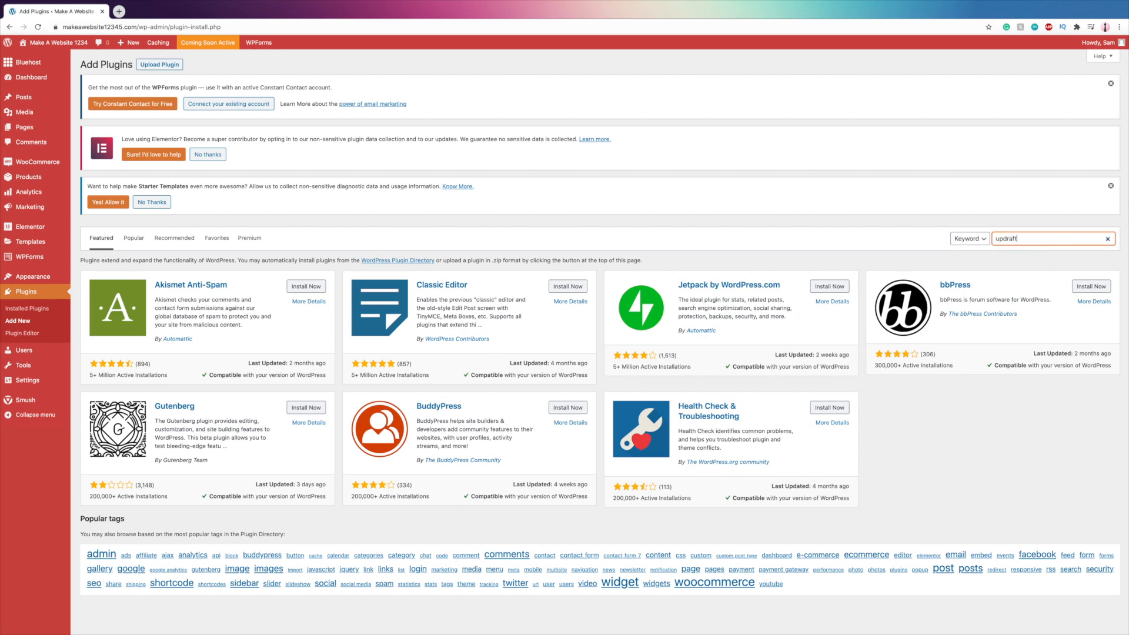
type(" plus")
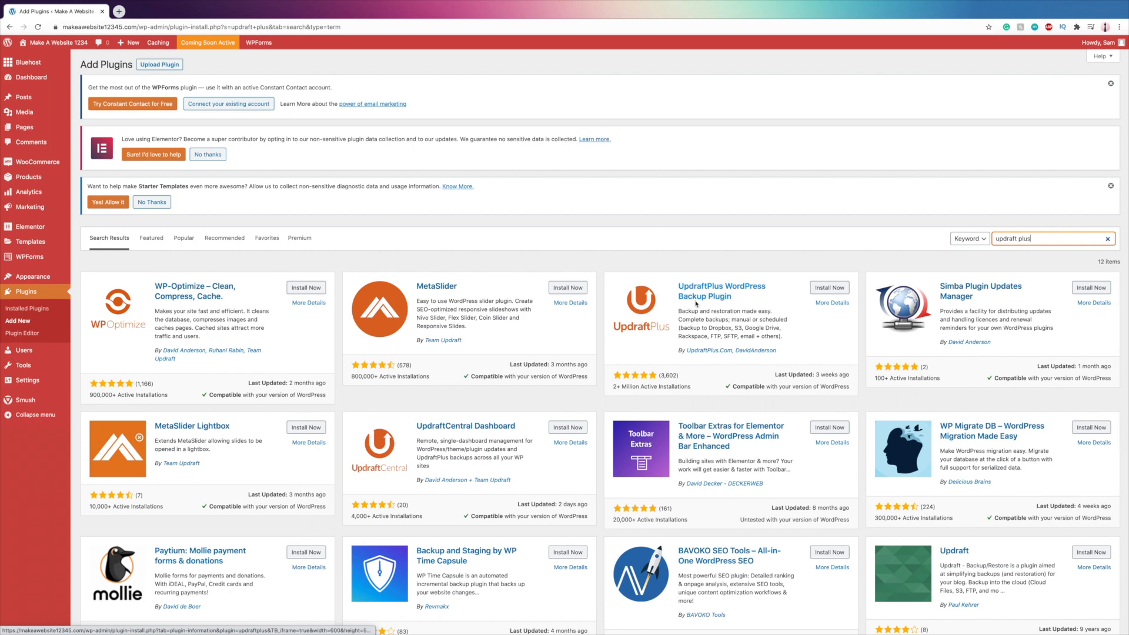
- Install and activate the UpdraftPlus WordPress Backup Plugin, and follow its setup tour to the backup schedule settings
left_click(834, 289)
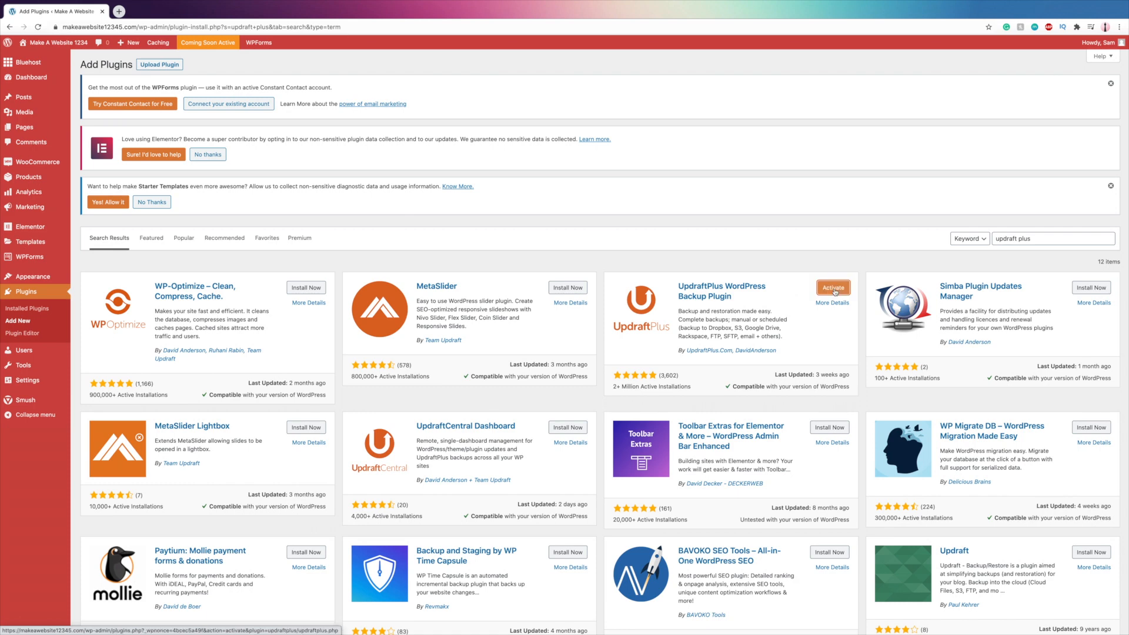
left_click(834, 288)
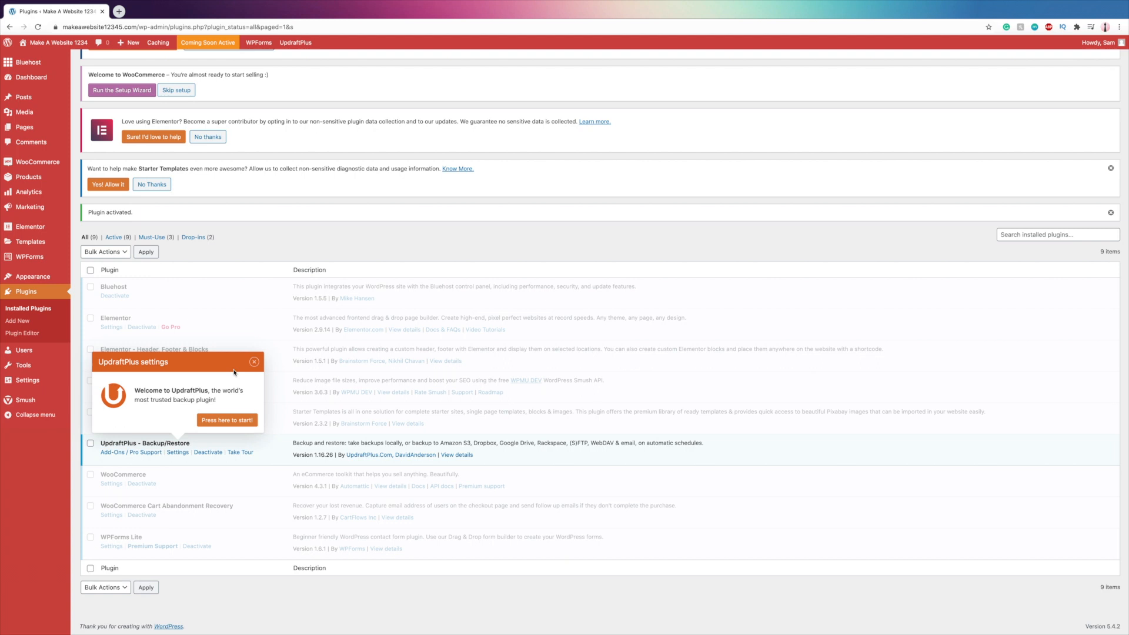
left_click(214, 422)
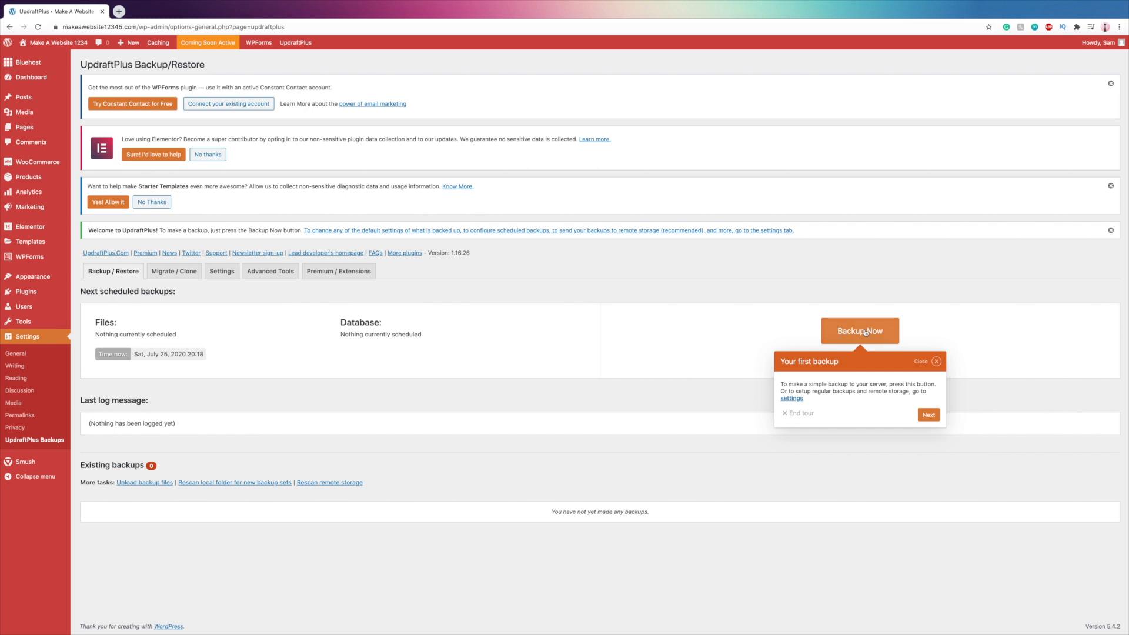
left_click(928, 416)
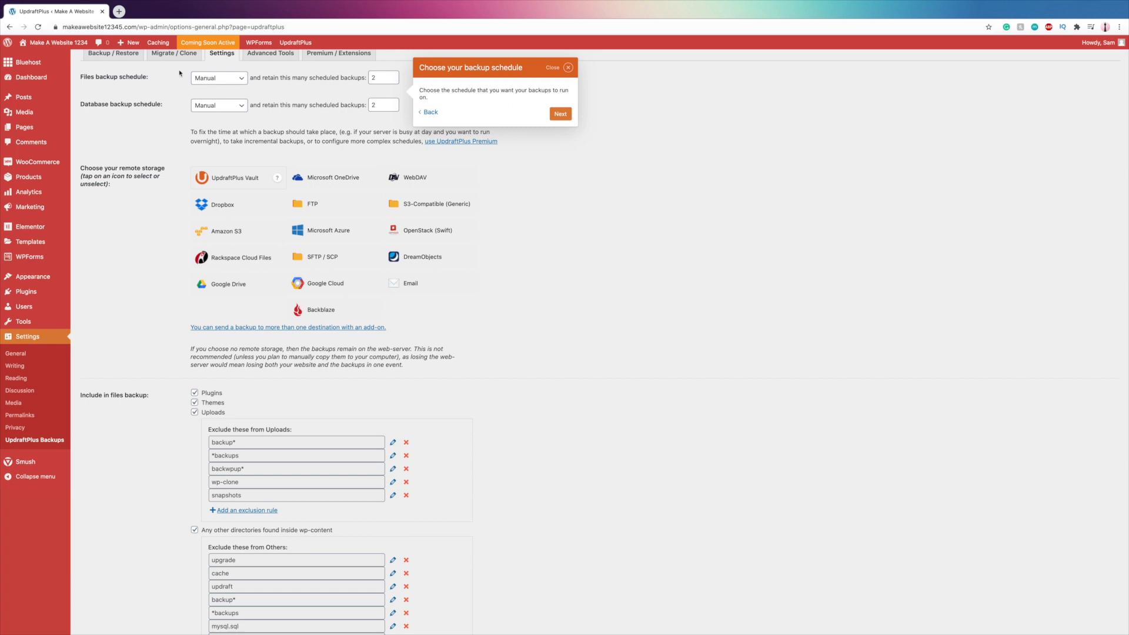
- Set the files and database backup schedules to Weekly, retaining 4 scheduled backups for each
left_click(201, 79)
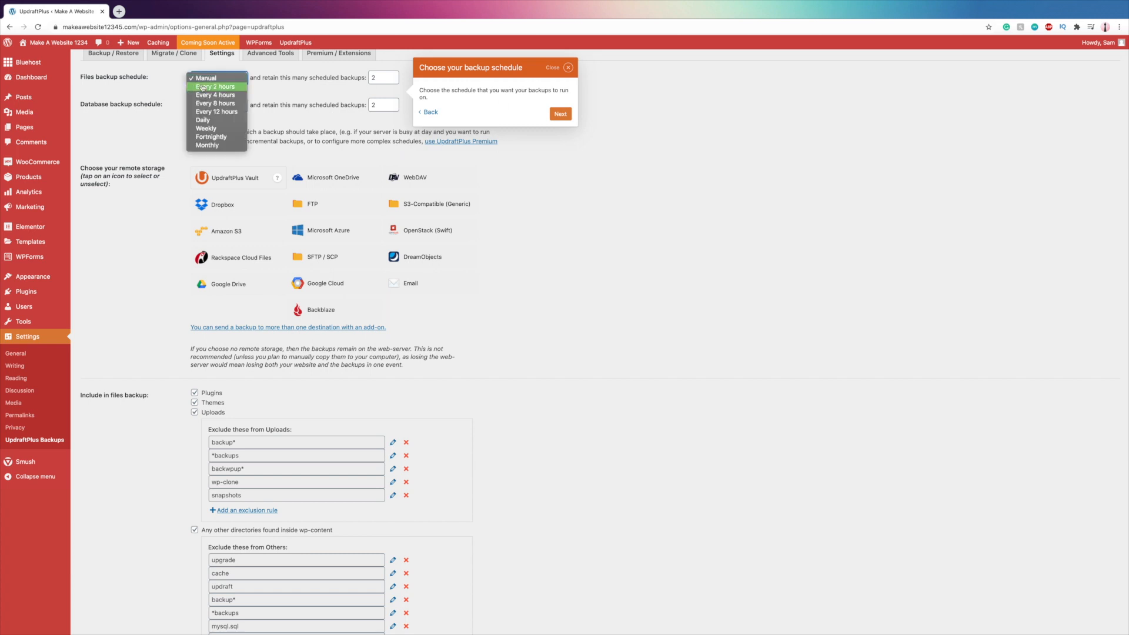
left_click(203, 129)
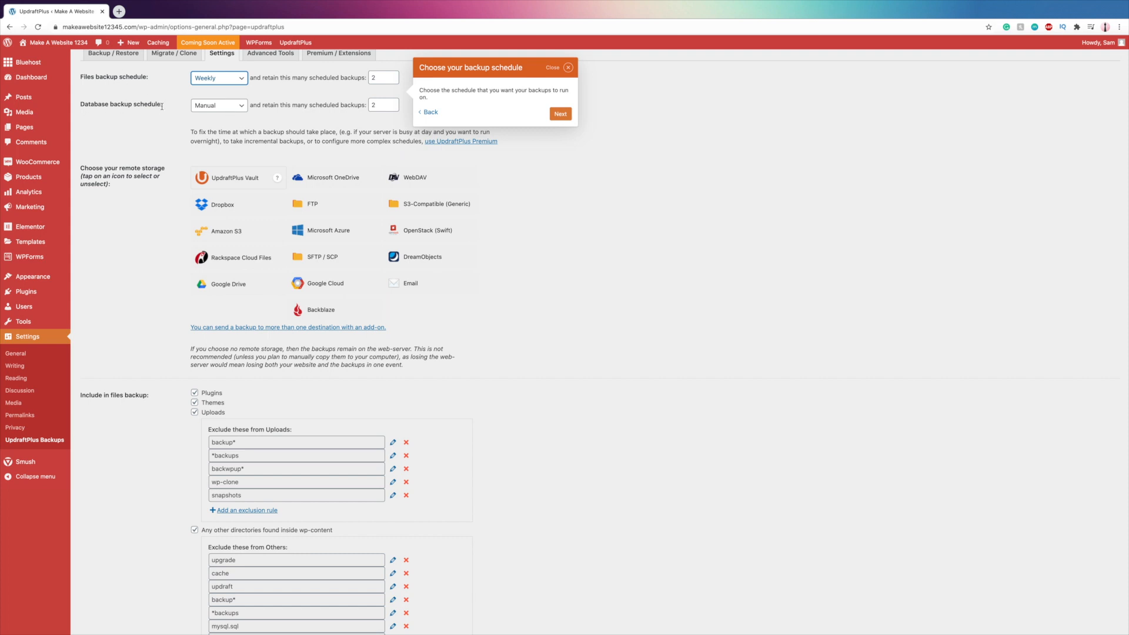
left_click(219, 106)
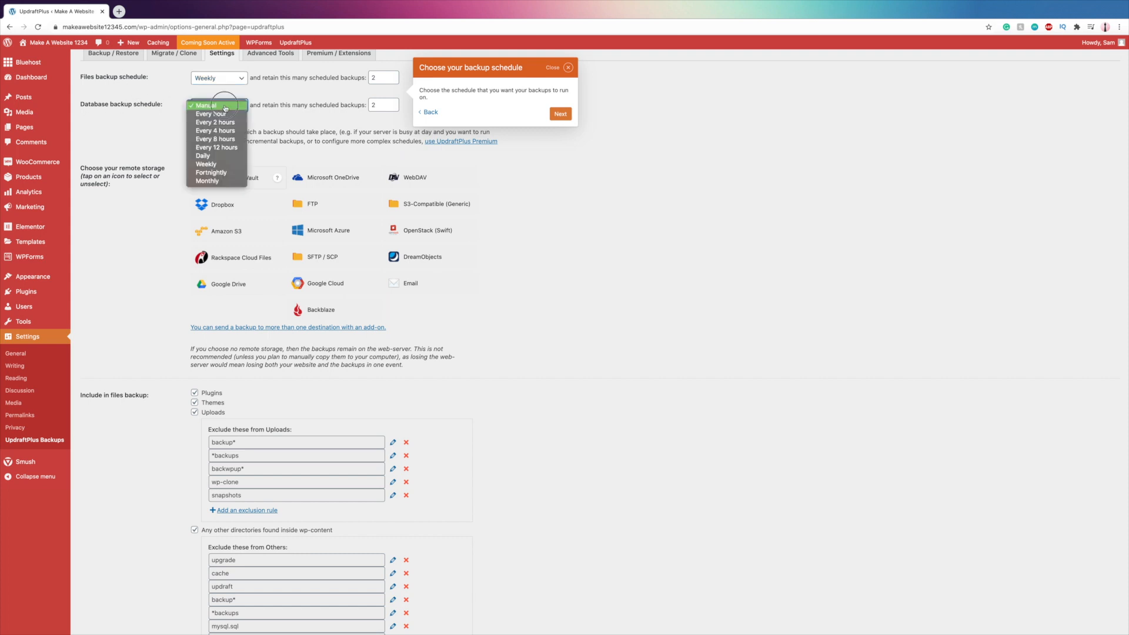
left_click(212, 165)
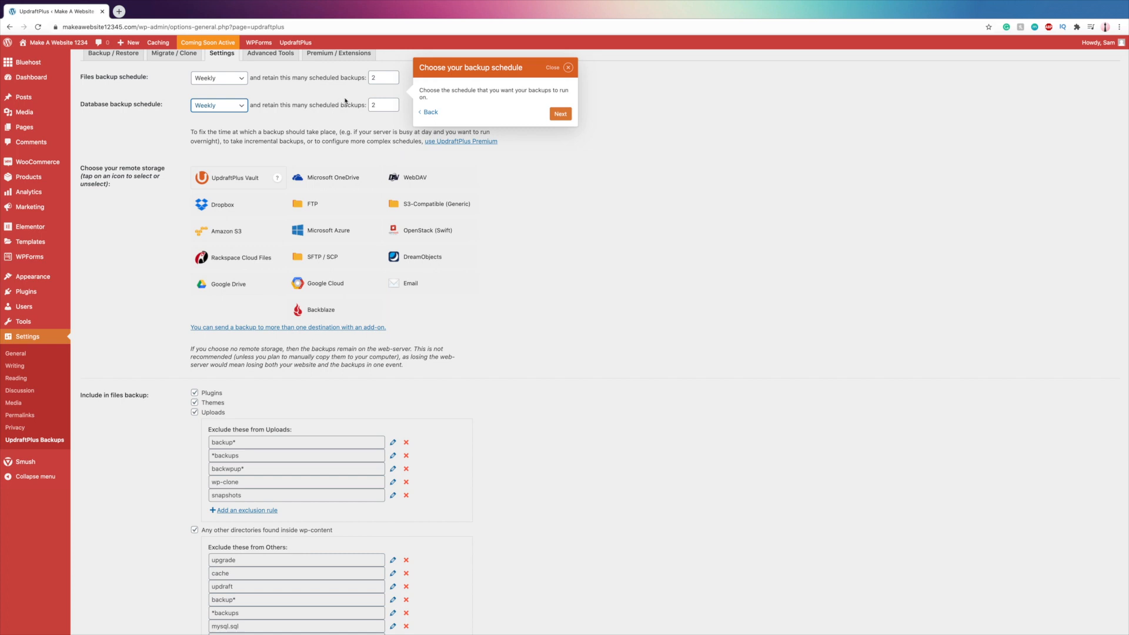
left_click(379, 78)
key("Tab")
- Choose Google Drive as the remote storage, leave the email report off, and save the backup settings
left_click(559, 117)
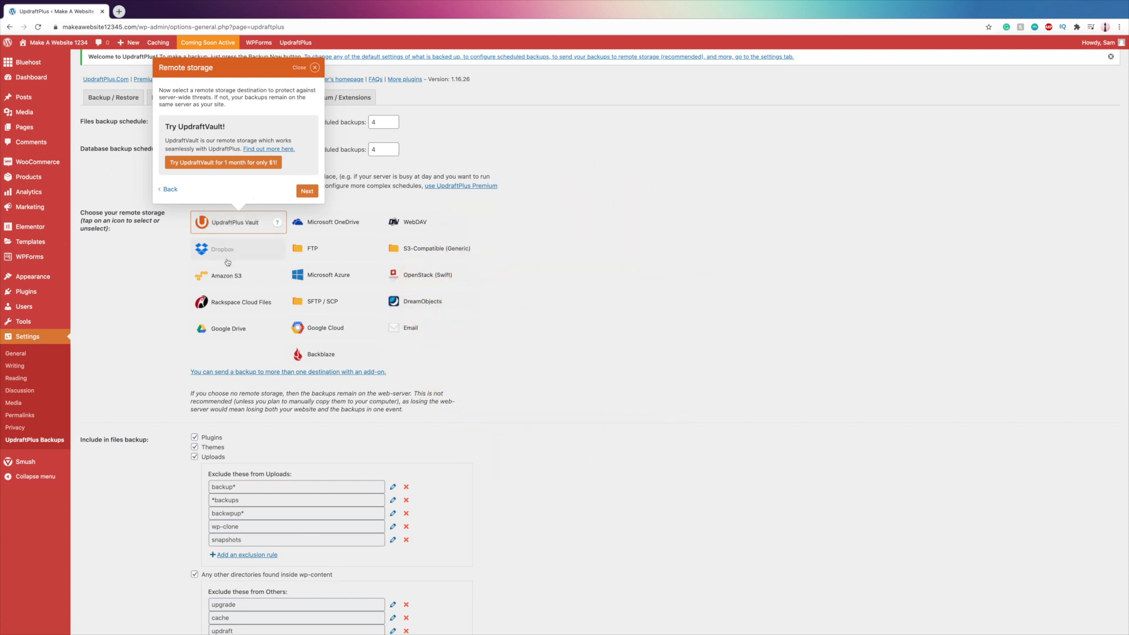
left_click(215, 335)
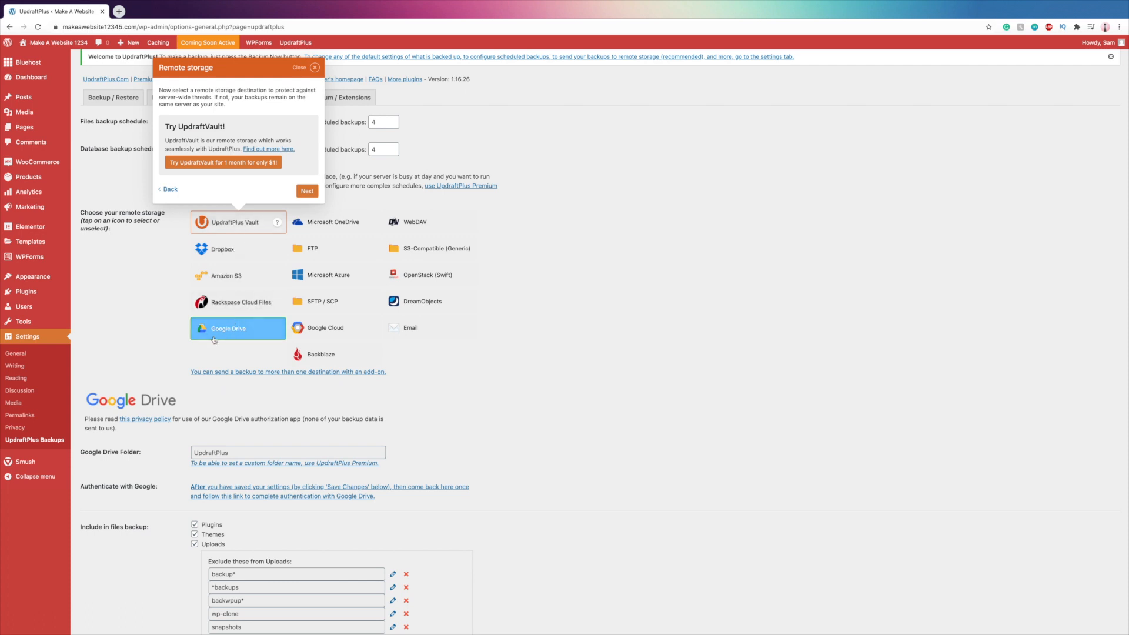
scroll(125, 387, "down", 3)
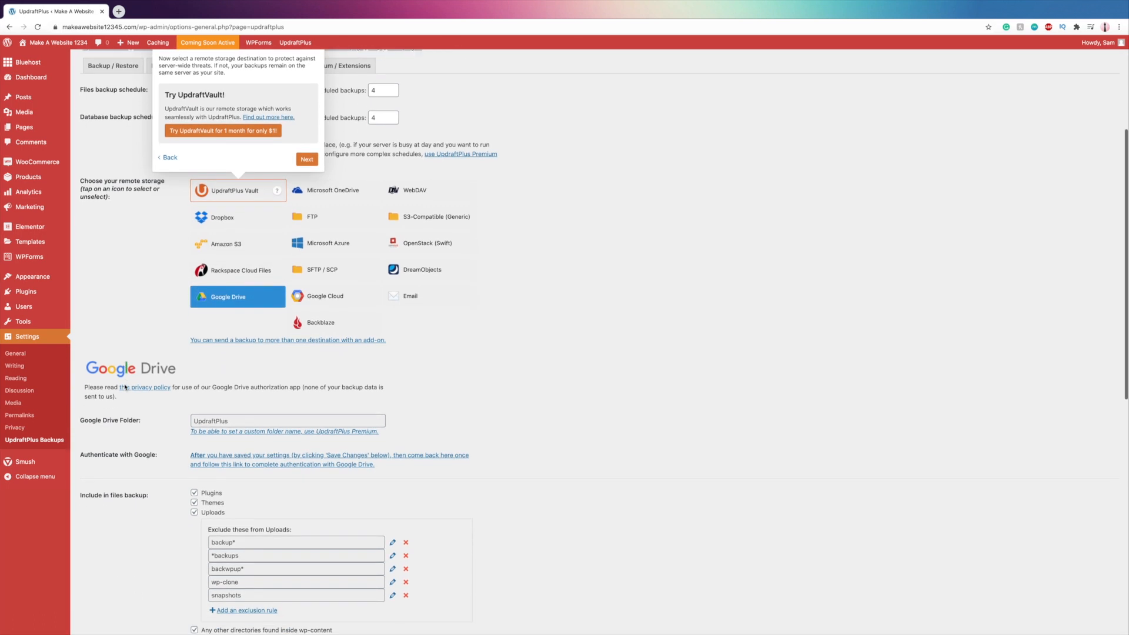
scroll(125, 387, "down", 10)
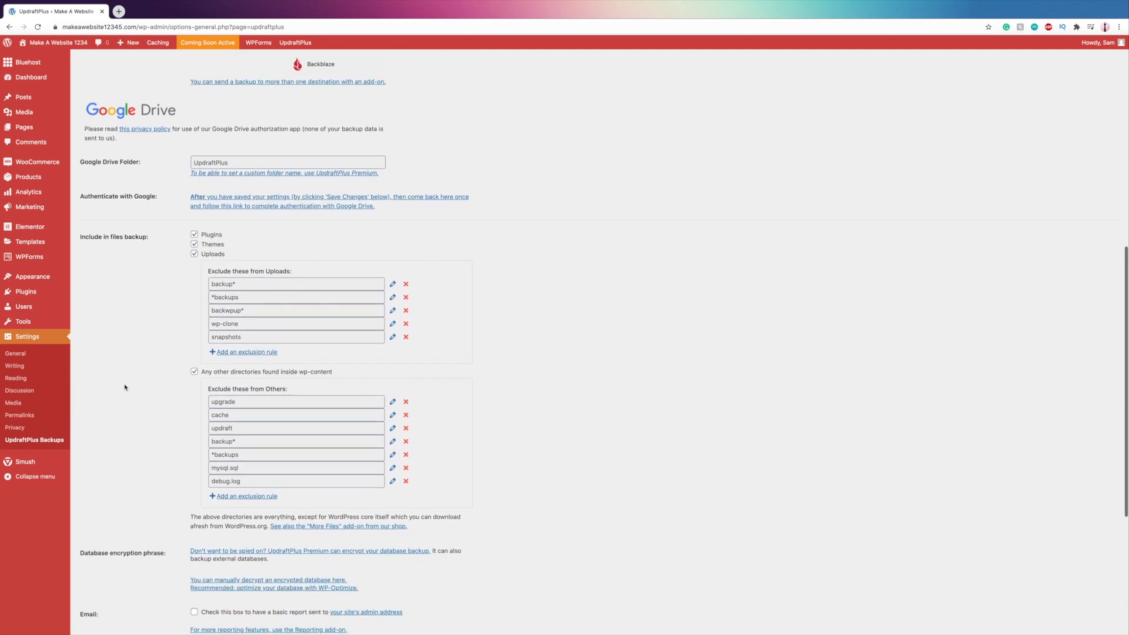
scroll(124, 387, "down", 3)
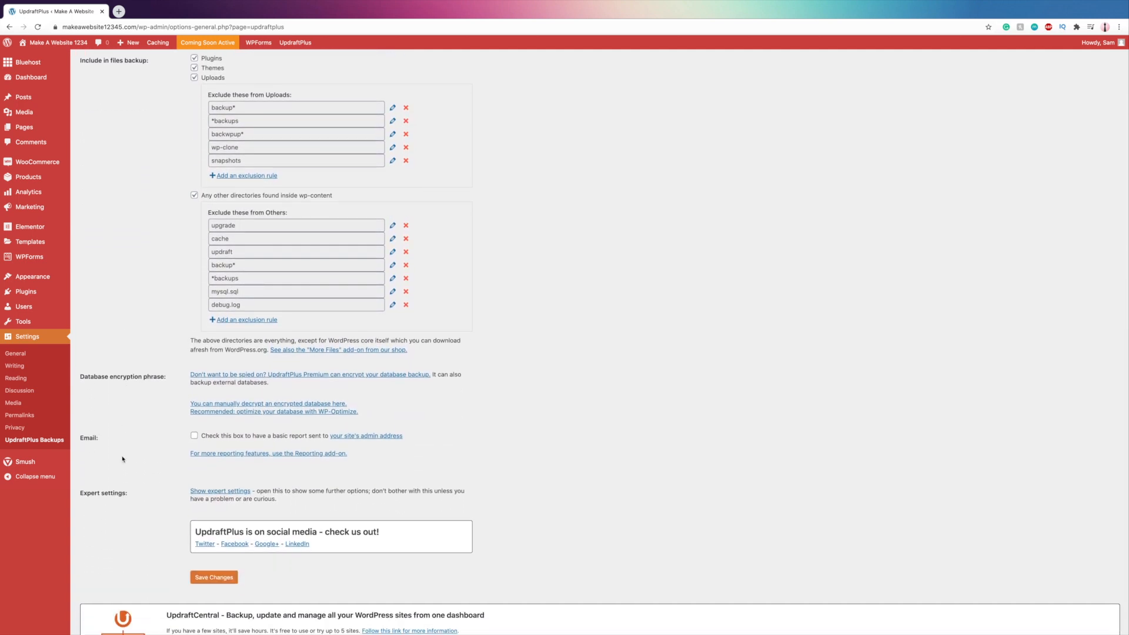
left_click(195, 435)
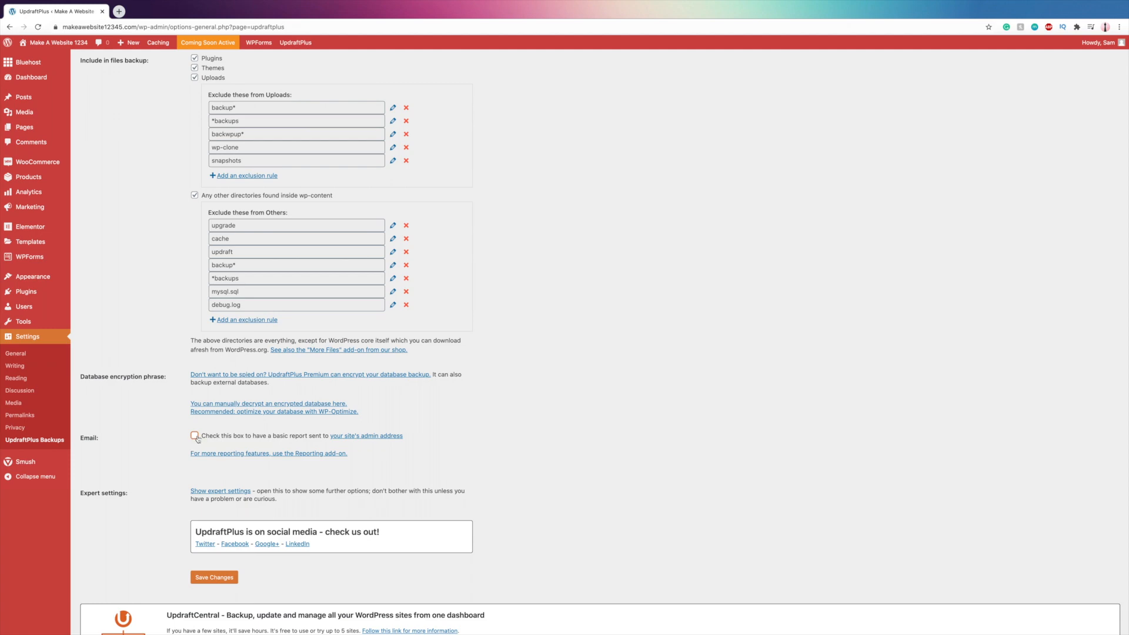
scroll(197, 447, "down", 2)
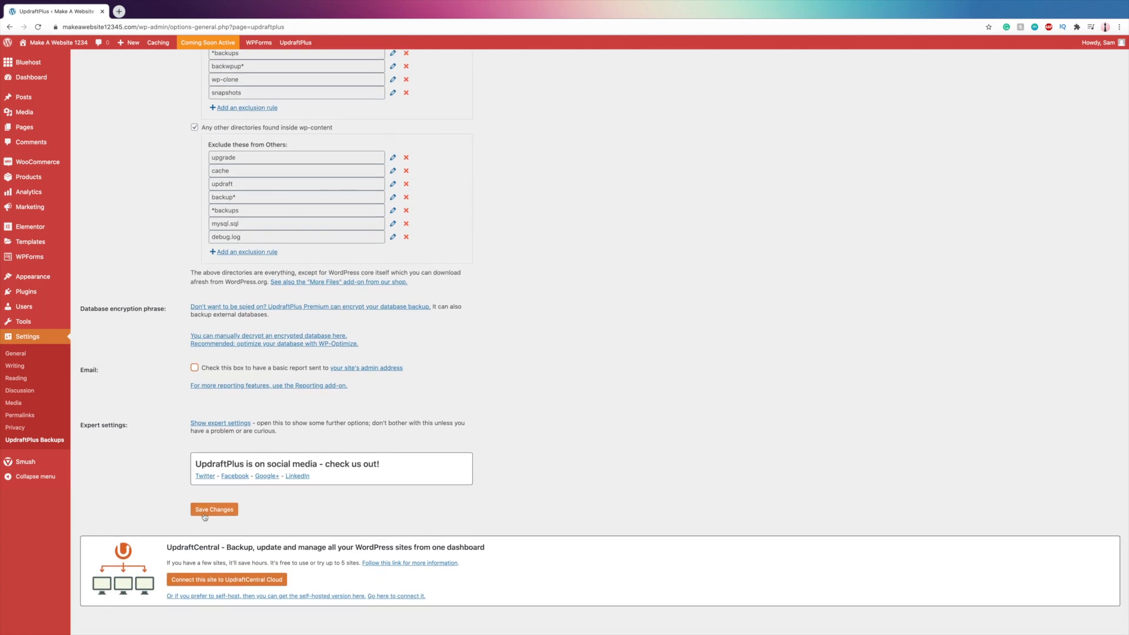
left_click(207, 510)
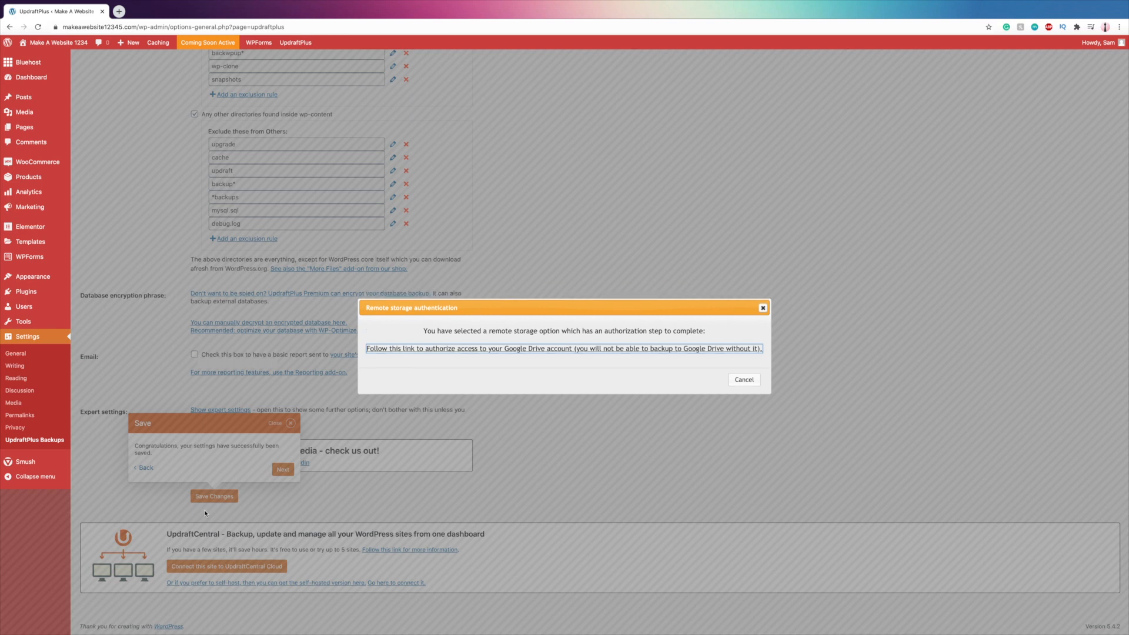
- Authorize UpdraftPlus to access the Google Drive account and complete the remote storage setup
left_click(589, 349)
left_click(582, 320)
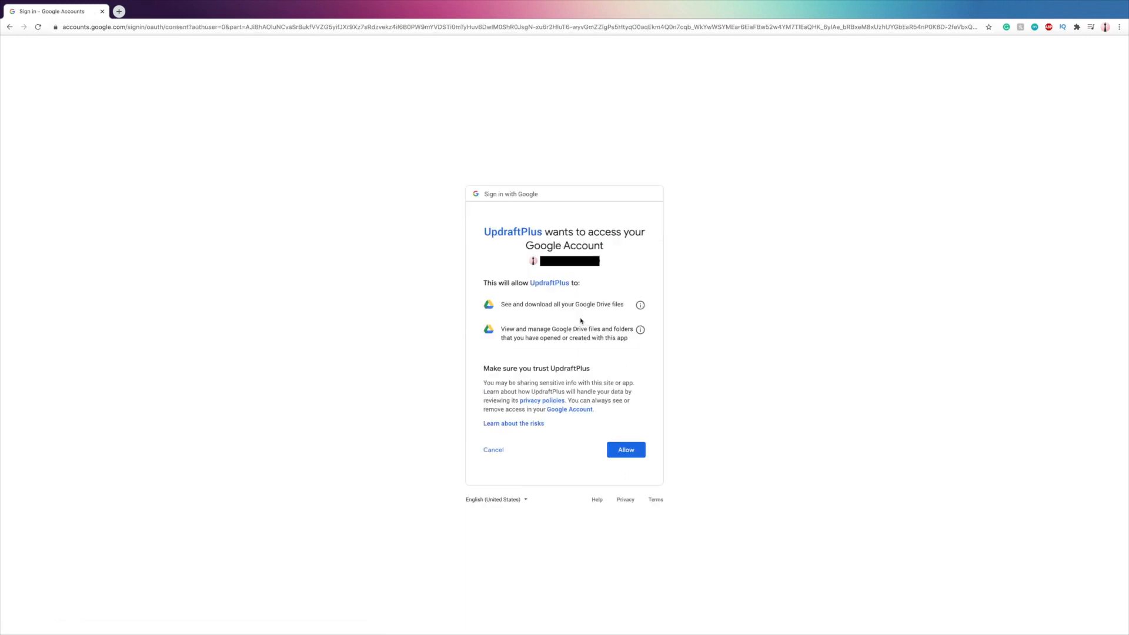
left_click(627, 451)
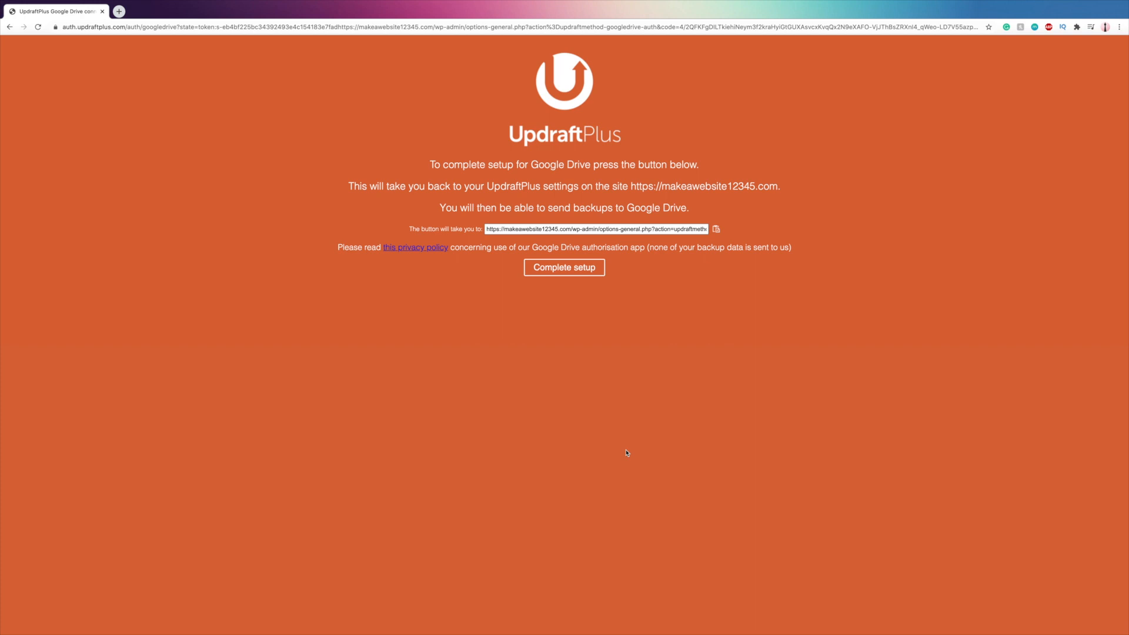
left_click(563, 270)
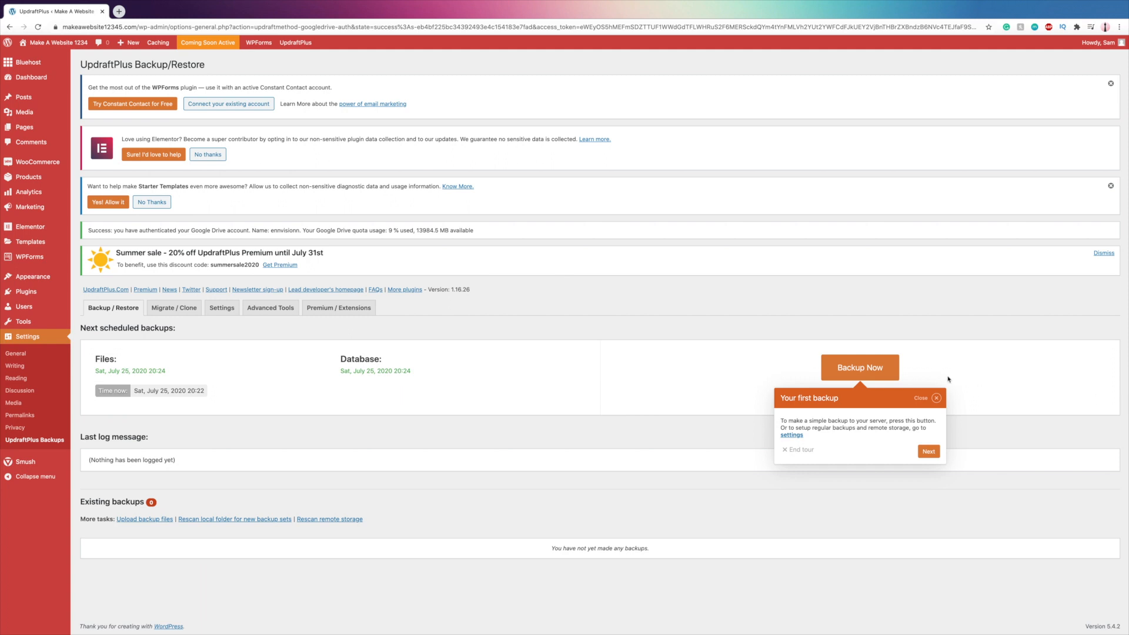
- Run a manual backup that includes the database and files and is sent to remote storage
left_click(863, 369)
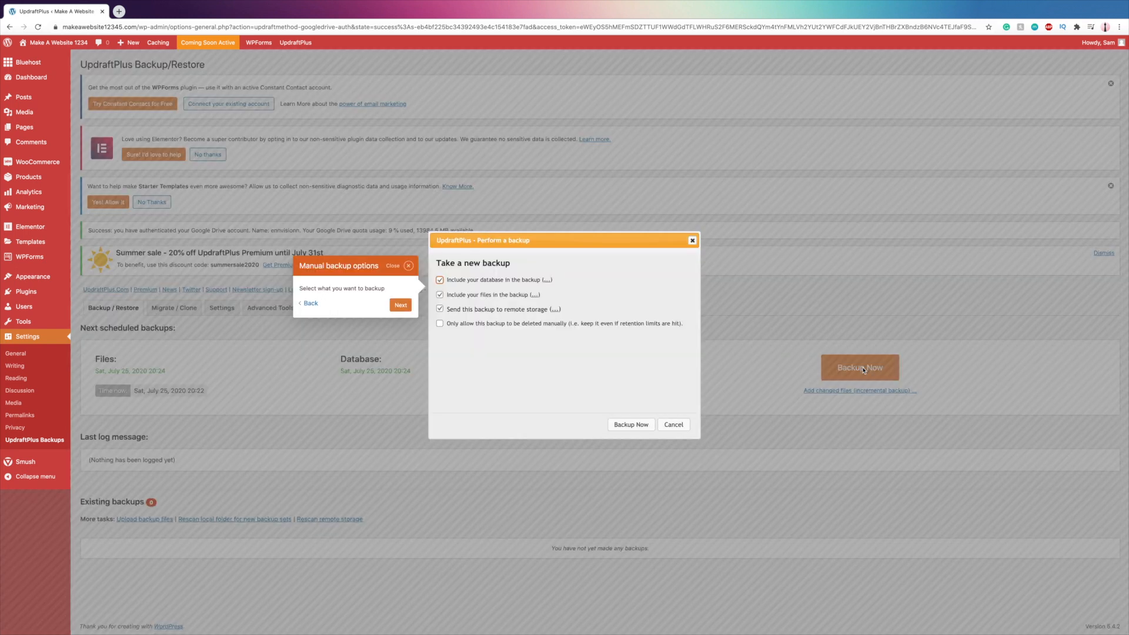
left_click(639, 425)
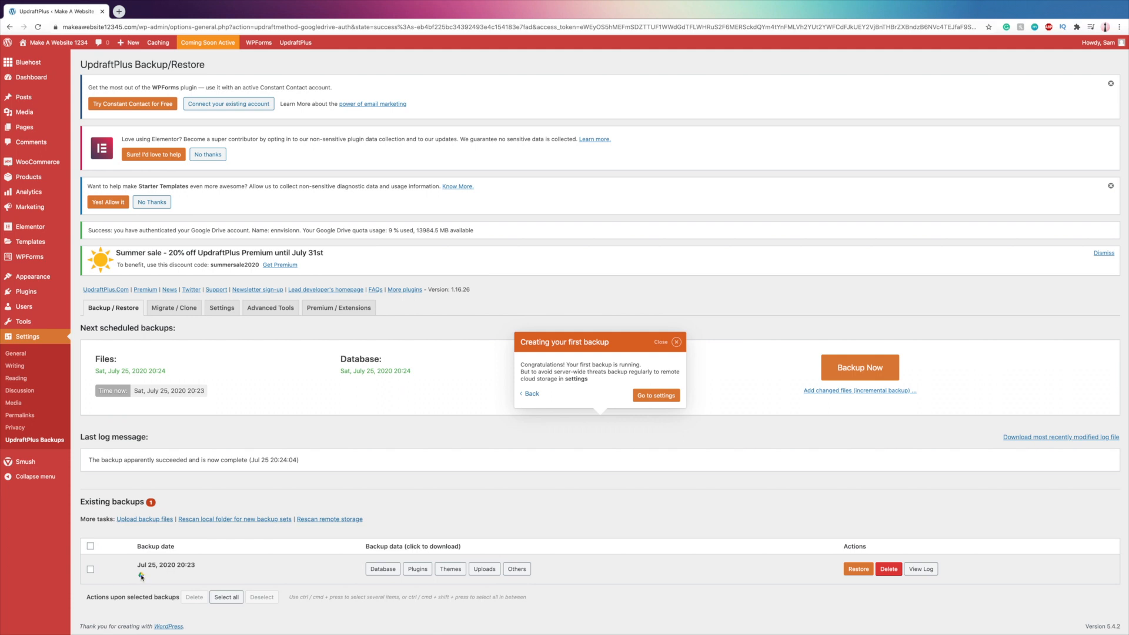
mouse_move(141, 577)
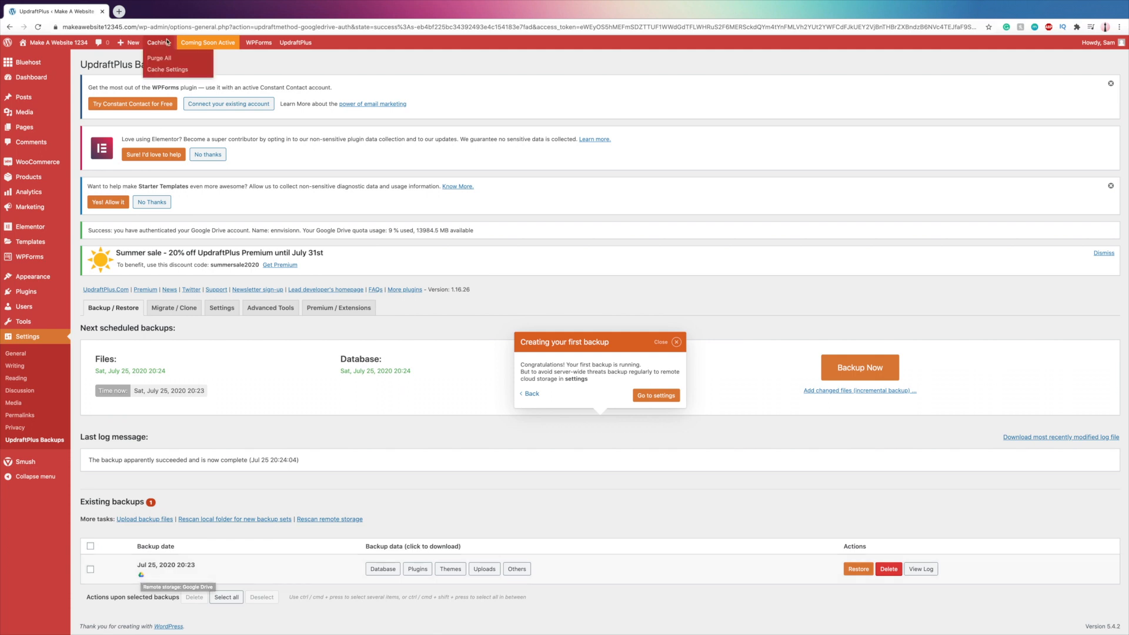
- Search Google for "google drive" in a new browser tab and open My Drive
left_click(119, 11)
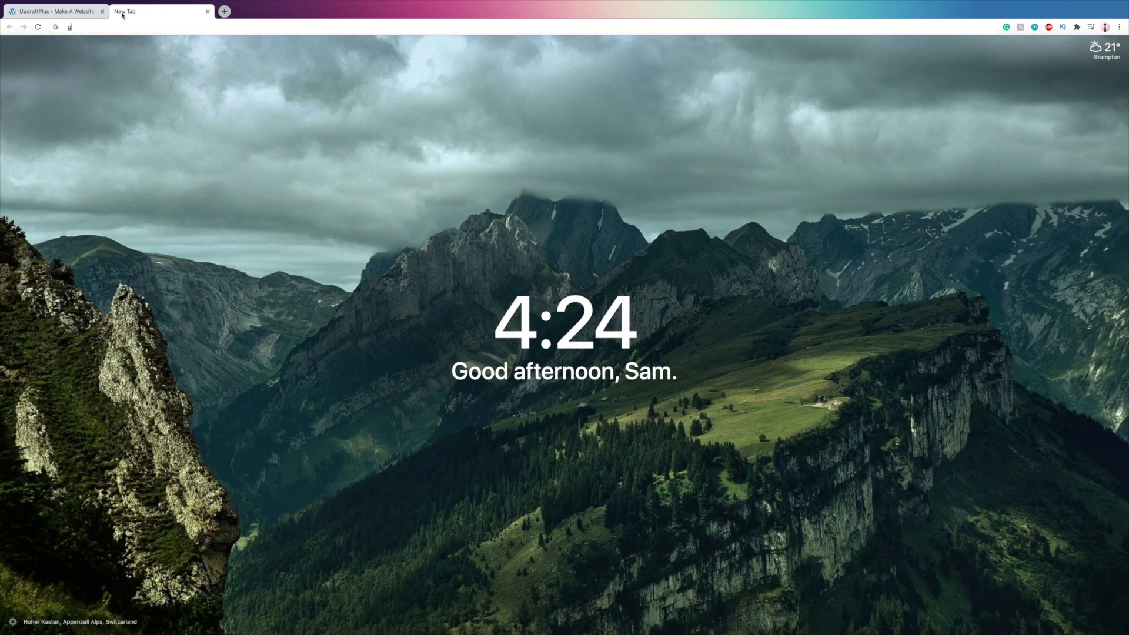
type("google drive")
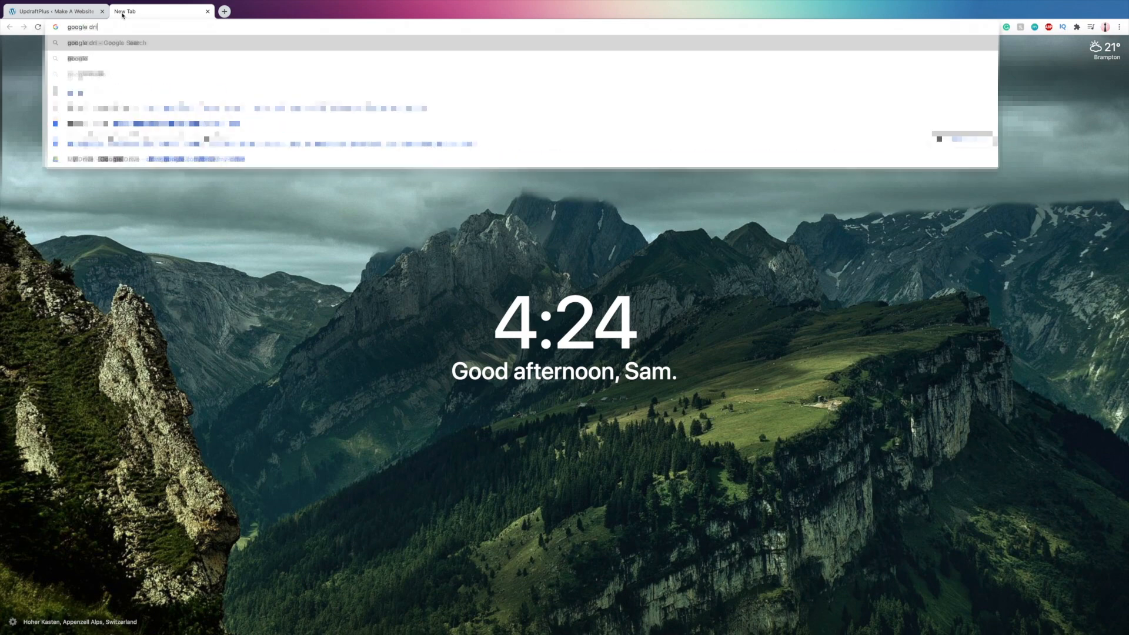
key("Return")
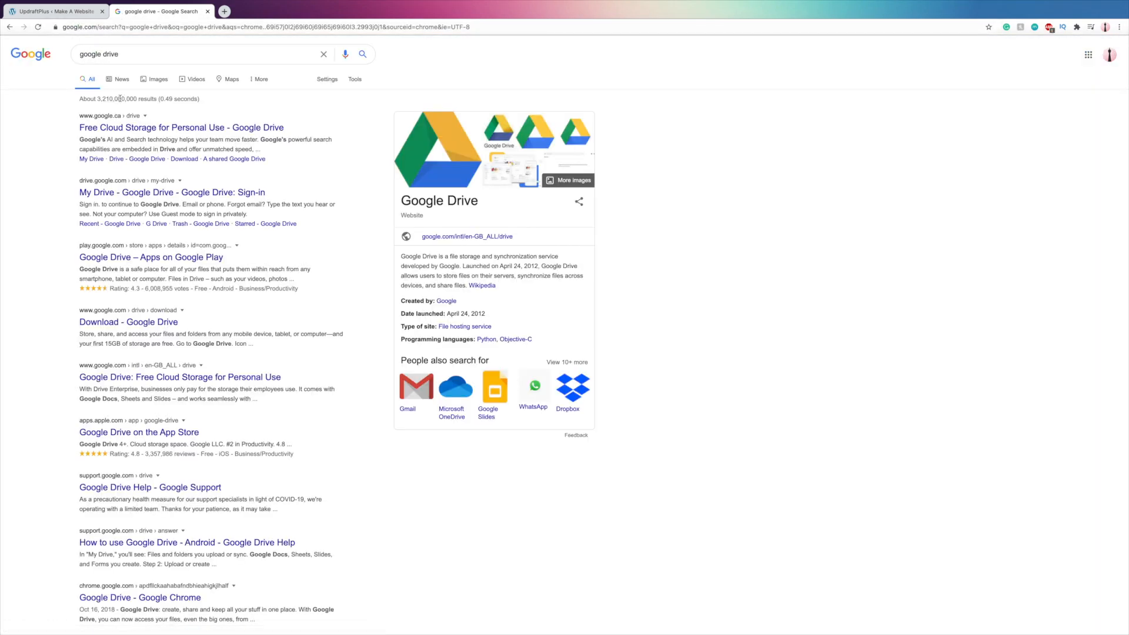
left_click(116, 126)
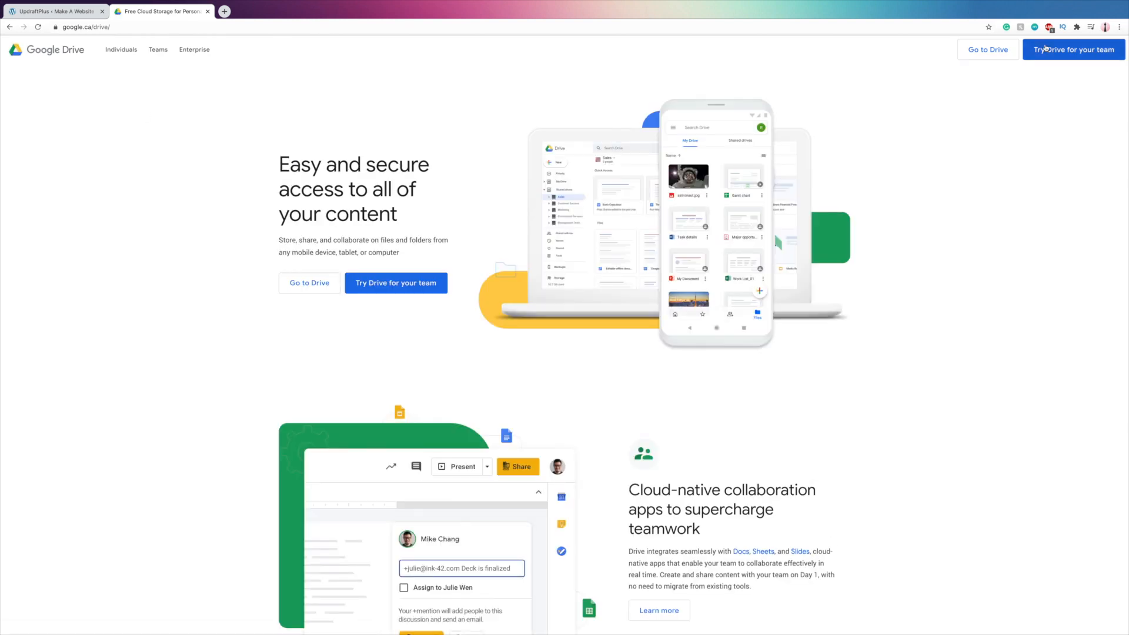
left_click(988, 50)
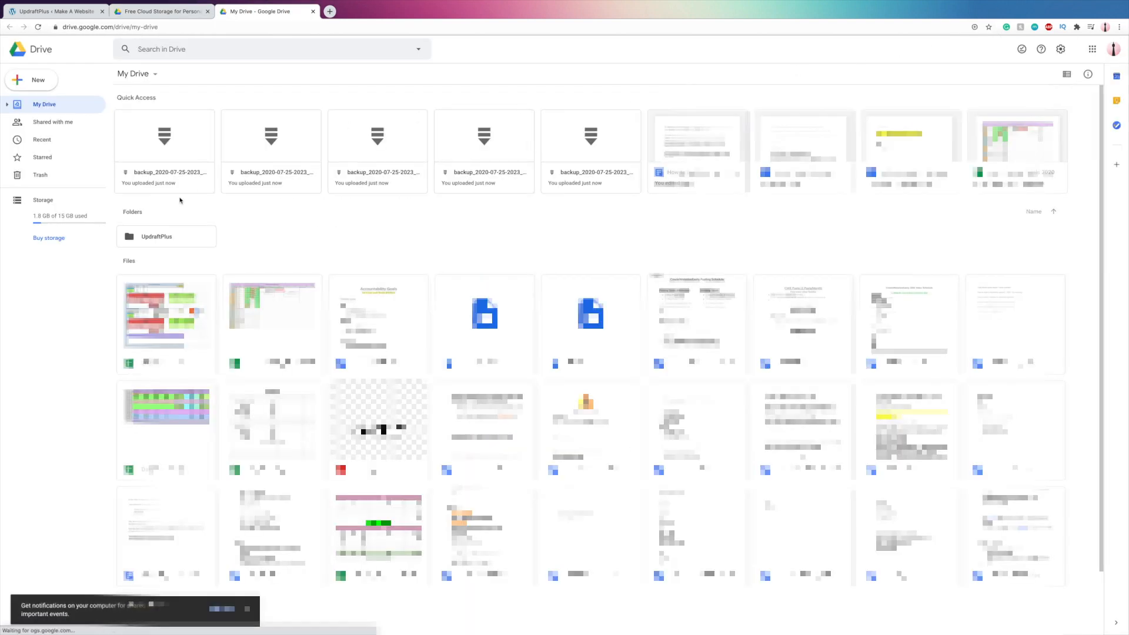
- Open the UpdraftPlus folder in My Drive to check the backup files, and return to the WordPress site's UpdraftPlus page
left_click(156, 237)
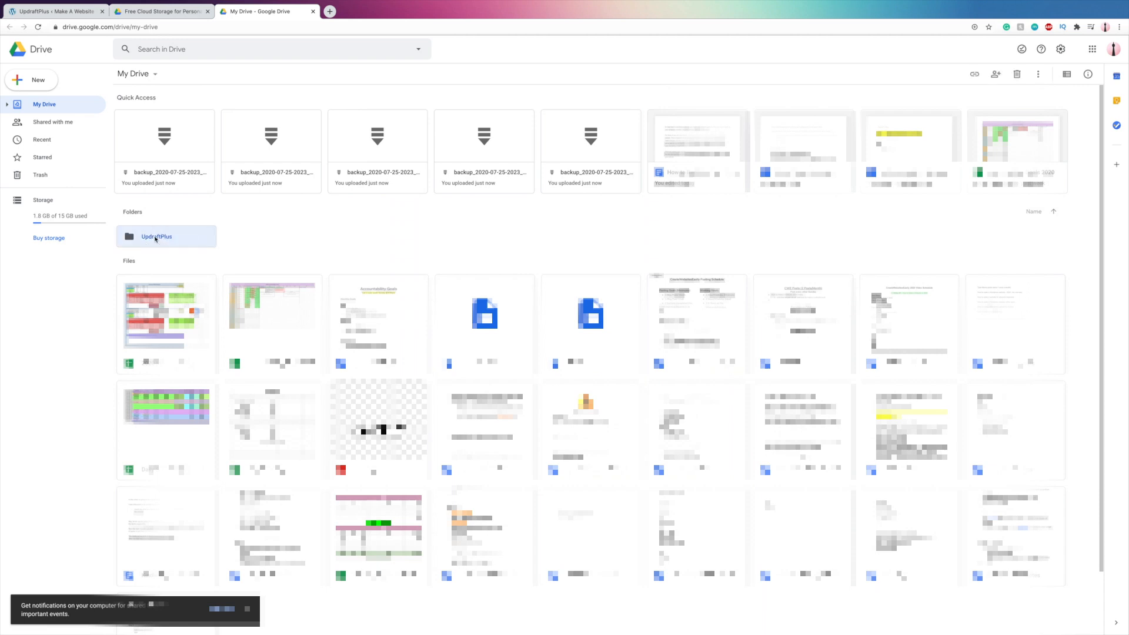
double_click(155, 237)
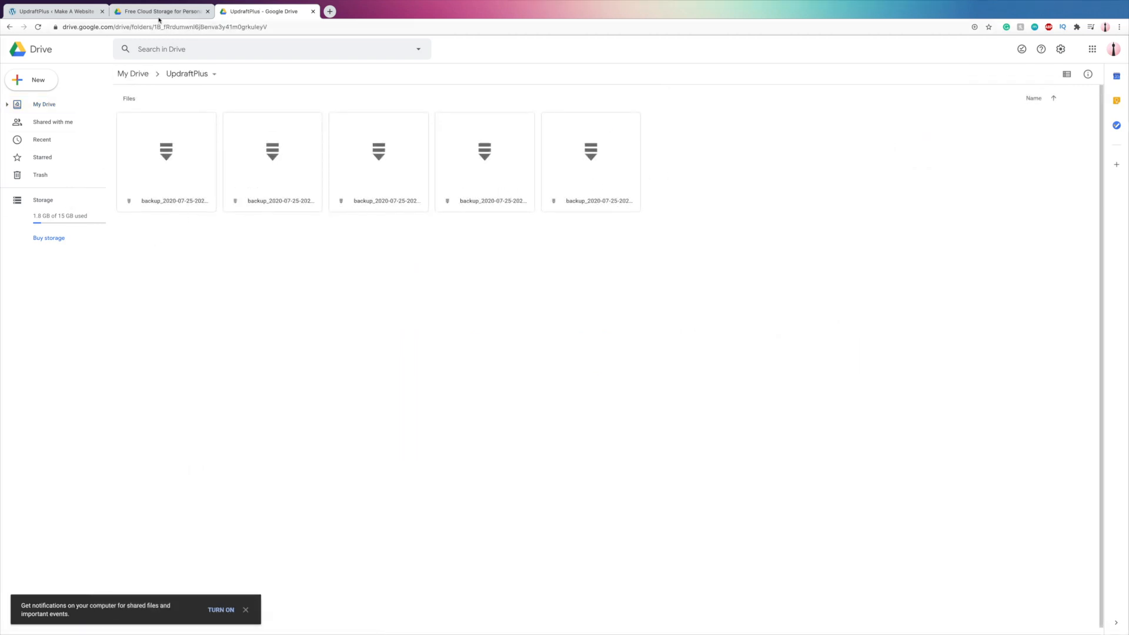
left_click(56, 11)
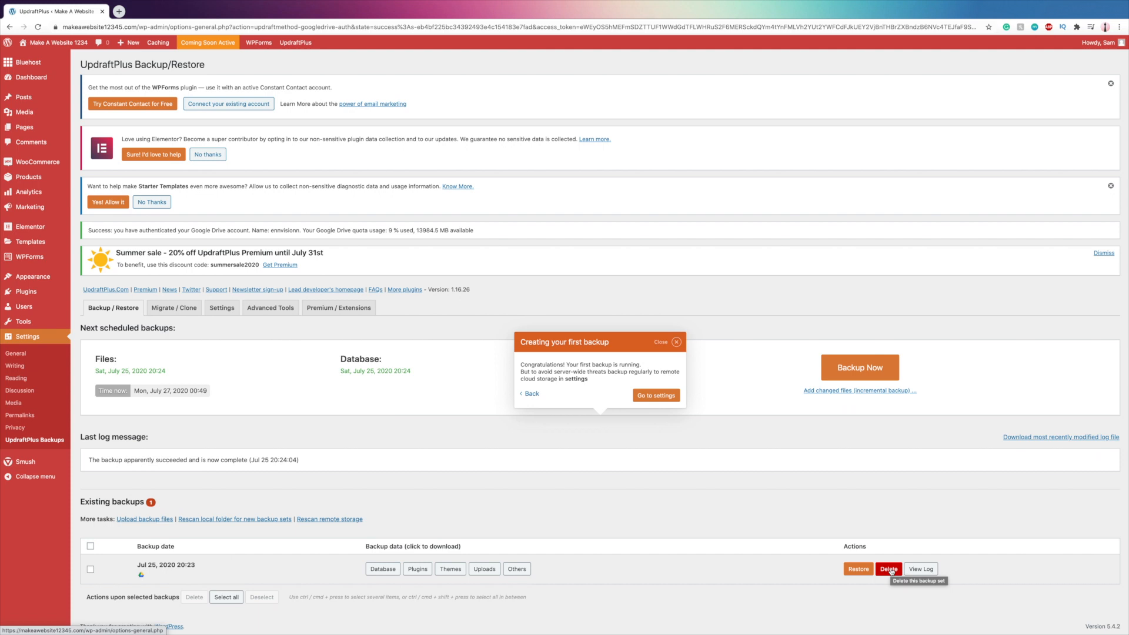
- Move all of the WordPress site's pages to the Trash with a bulk action
left_click(23, 128)
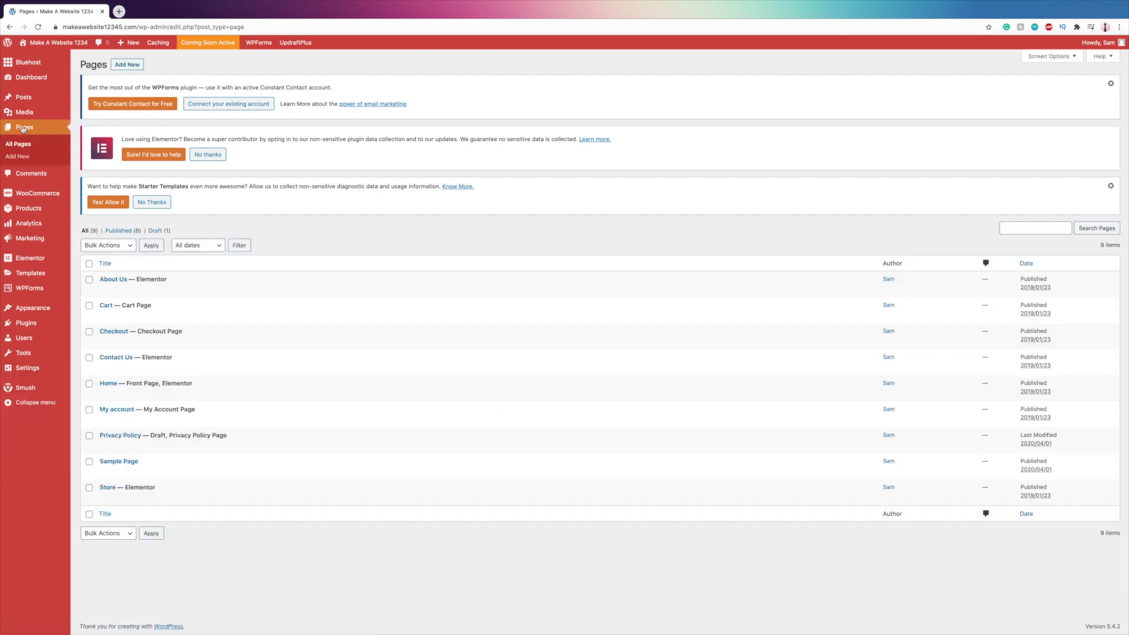
left_click(89, 264)
left_click(124, 246)
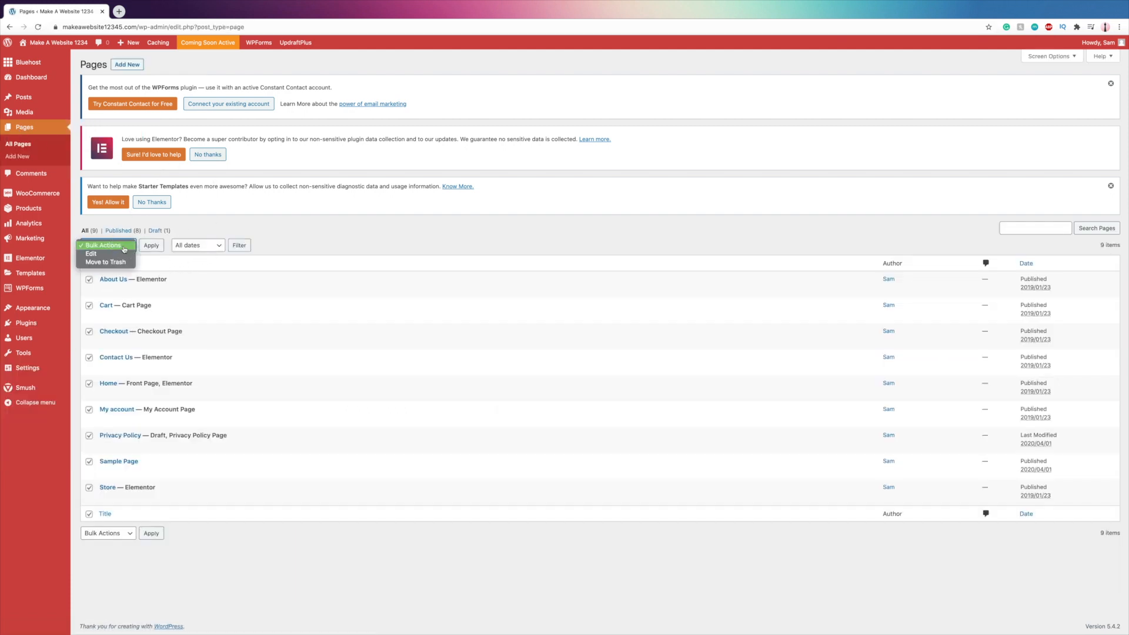
left_click(105, 263)
left_click(153, 247)
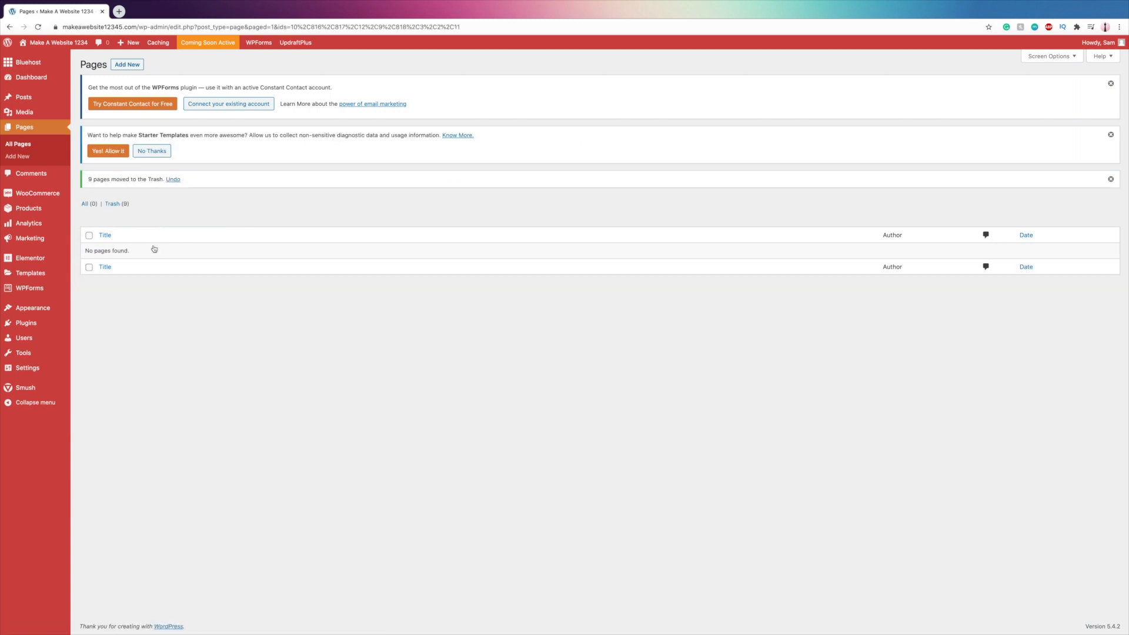
- Permanently delete all the trashed pages with a bulk action
left_click(113, 204)
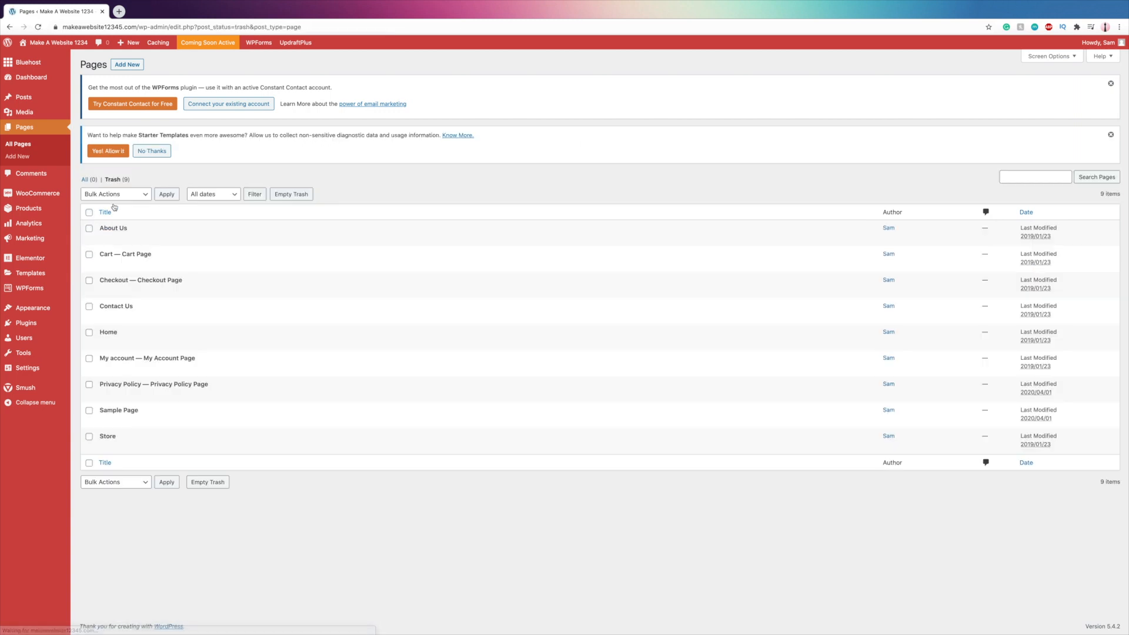
left_click(88, 212)
left_click(99, 194)
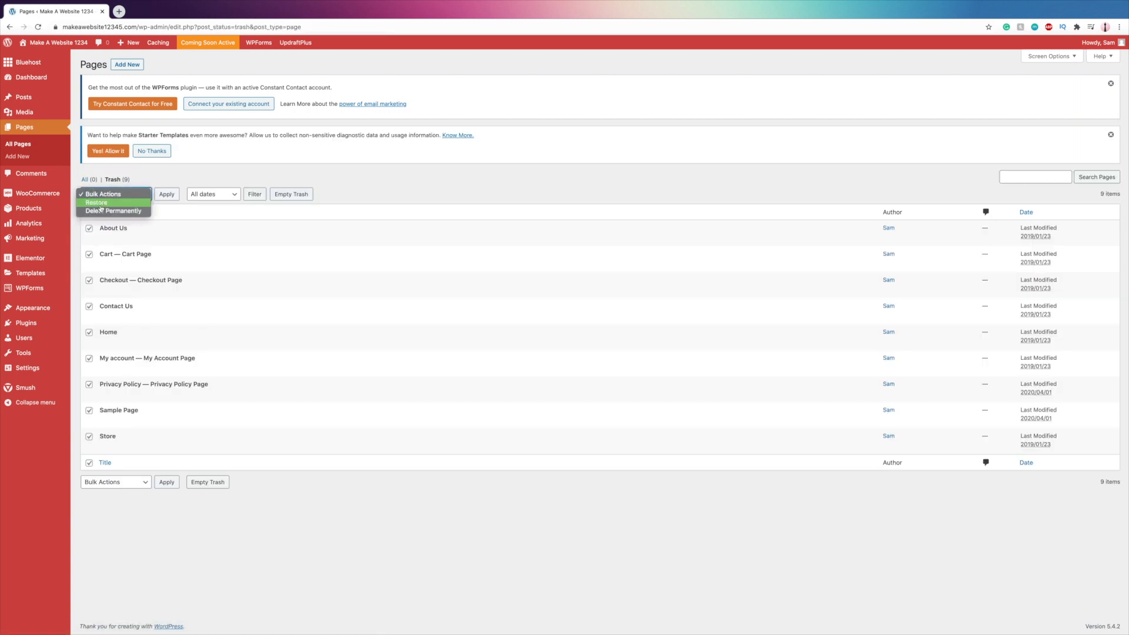
left_click(106, 211)
left_click(160, 483)
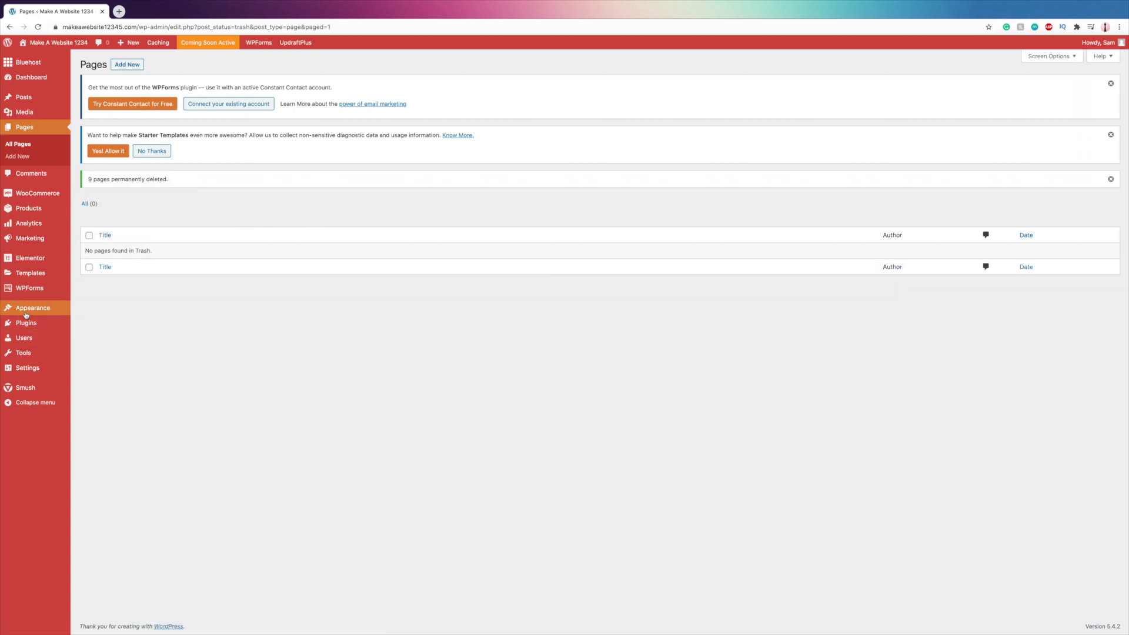
- Deactivate all installed plugins except UpdraftPlus - Backup/Restore with a bulk action
mouse_move(21, 323)
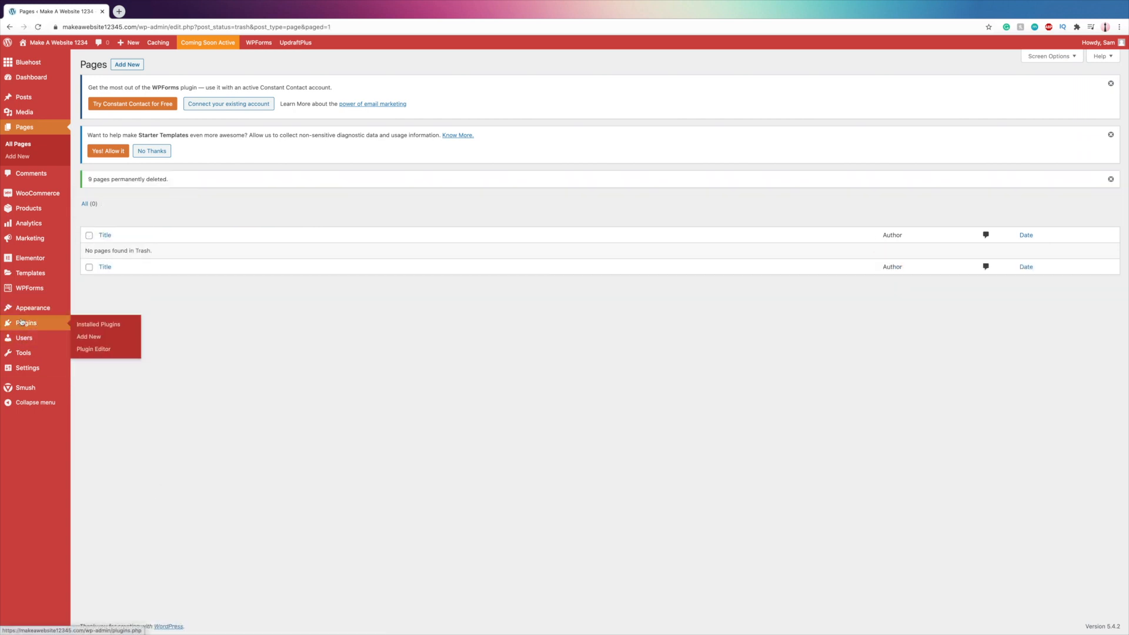
left_click(82, 326)
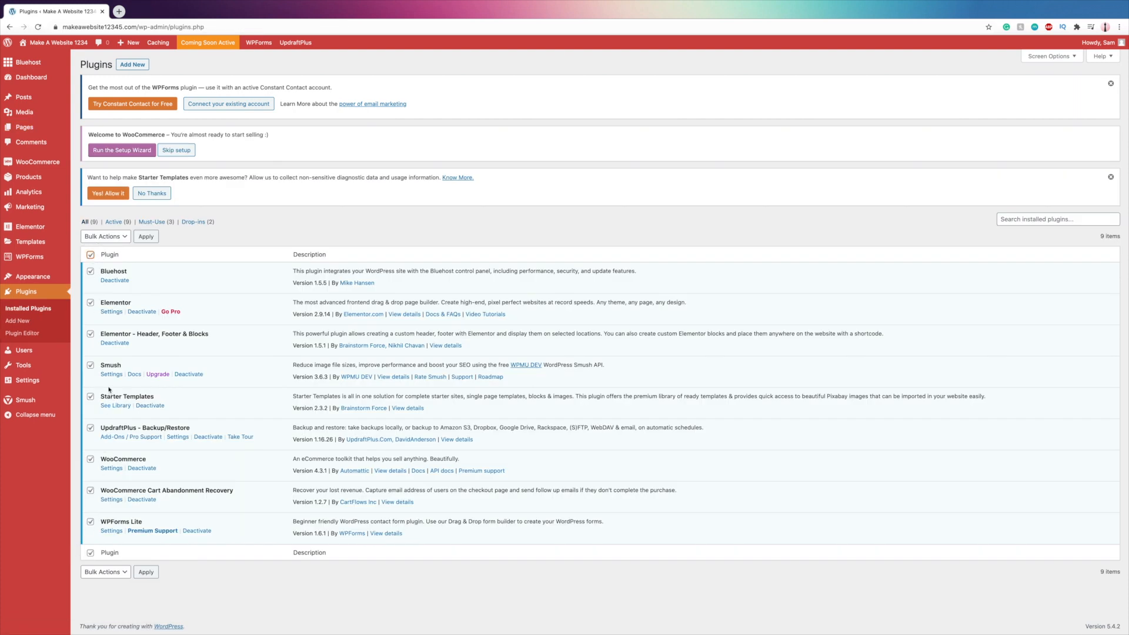
left_click(91, 428)
left_click(105, 237)
left_click(103, 237)
left_click(141, 238)
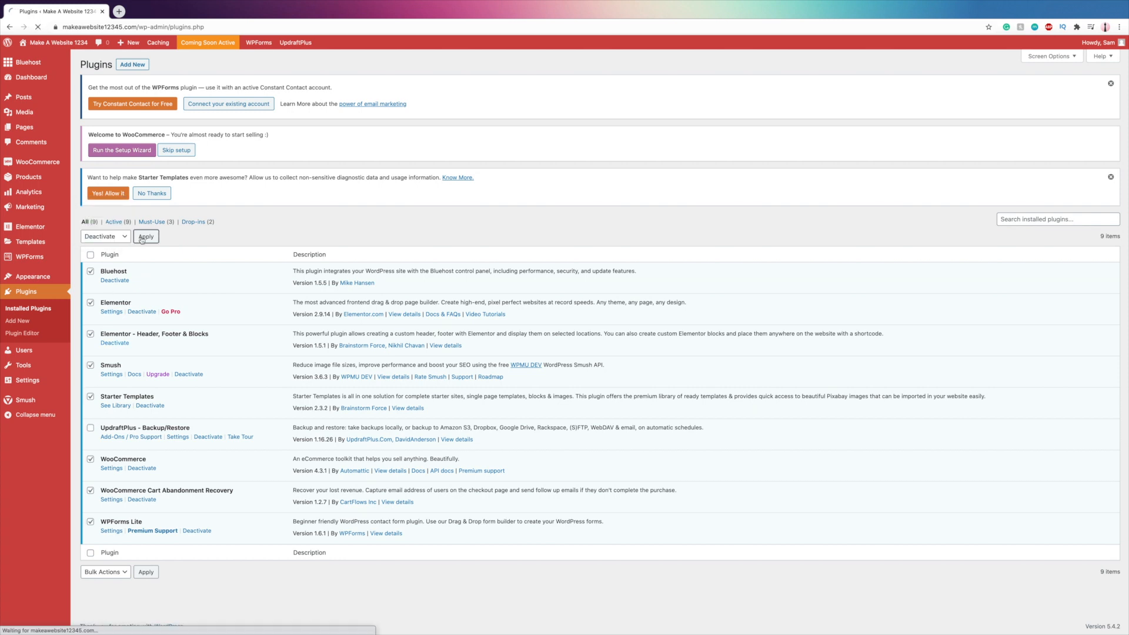
- Delete all the deactivated plugins in bulk and confirm the deletion
left_click(105, 143)
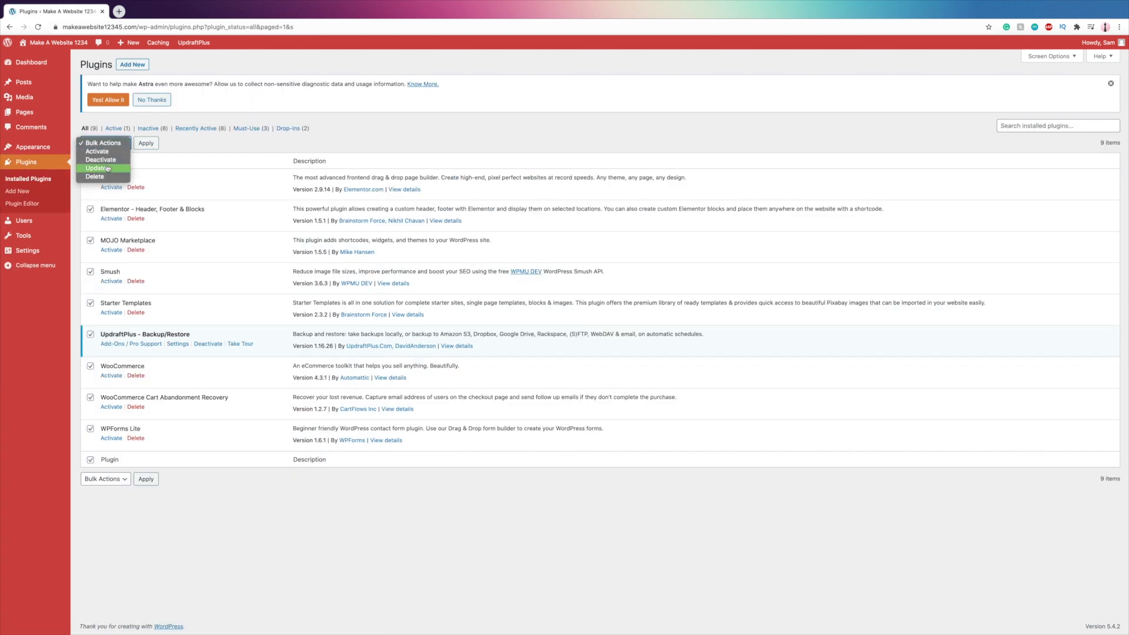
left_click(106, 170)
left_click(146, 143)
key("Return")
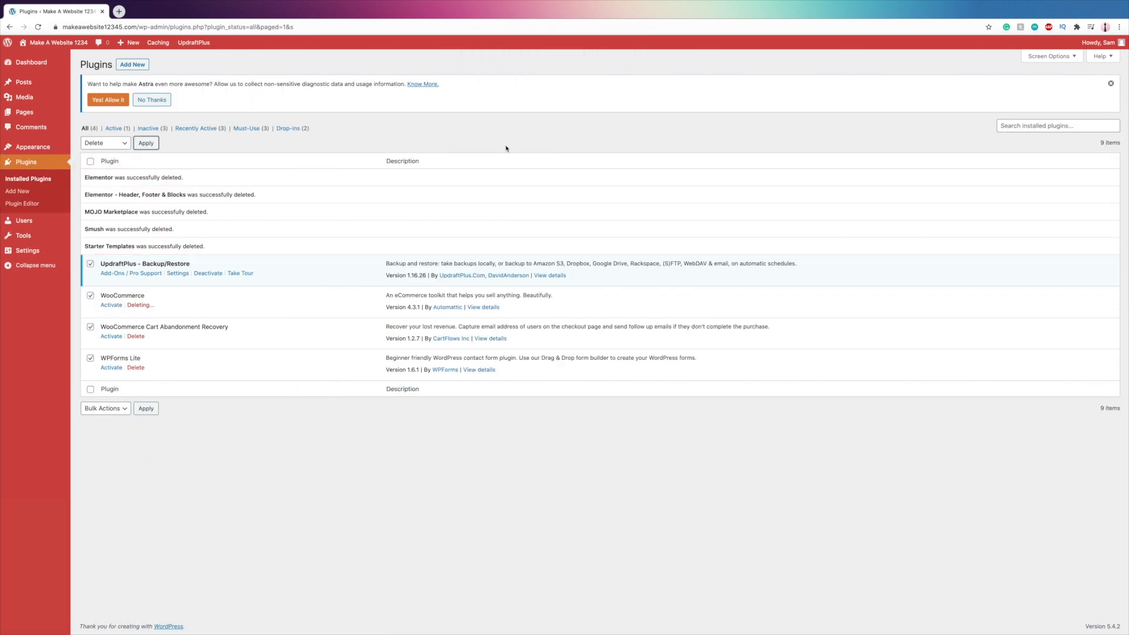
- View the site's public front page after the deletions and return to the WordPress dashboard
left_click(41, 56)
scroll(517, 235, "down", 1)
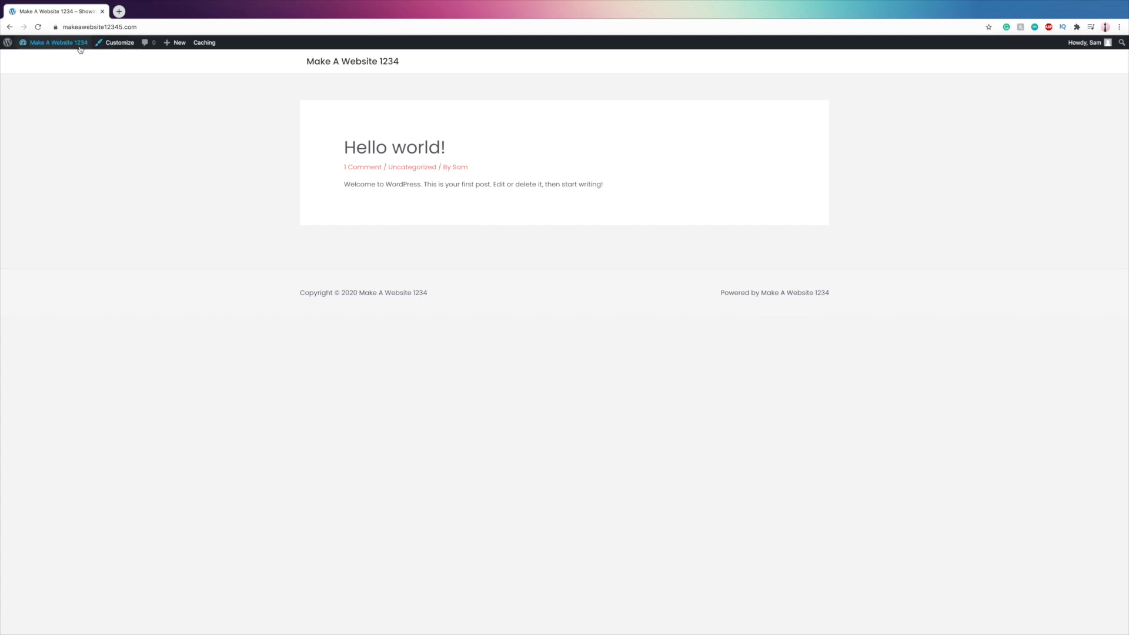
mouse_move(70, 43)
left_click(46, 59)
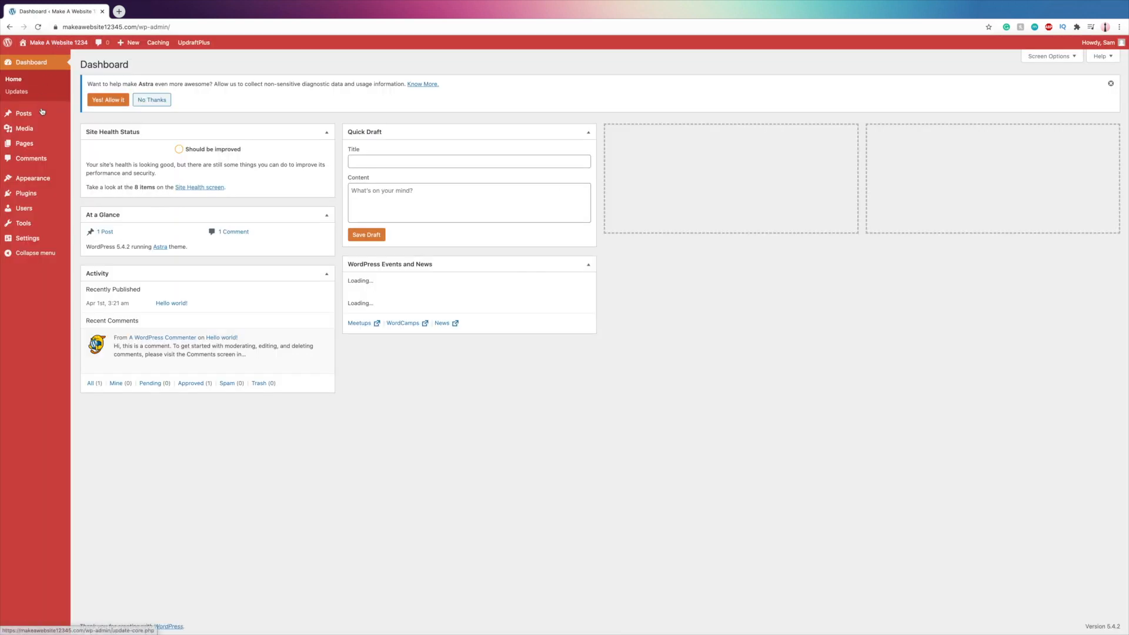
- Open the settings of the UpdraftPlus plugin from the installed plugins list
mouse_move(59, 194)
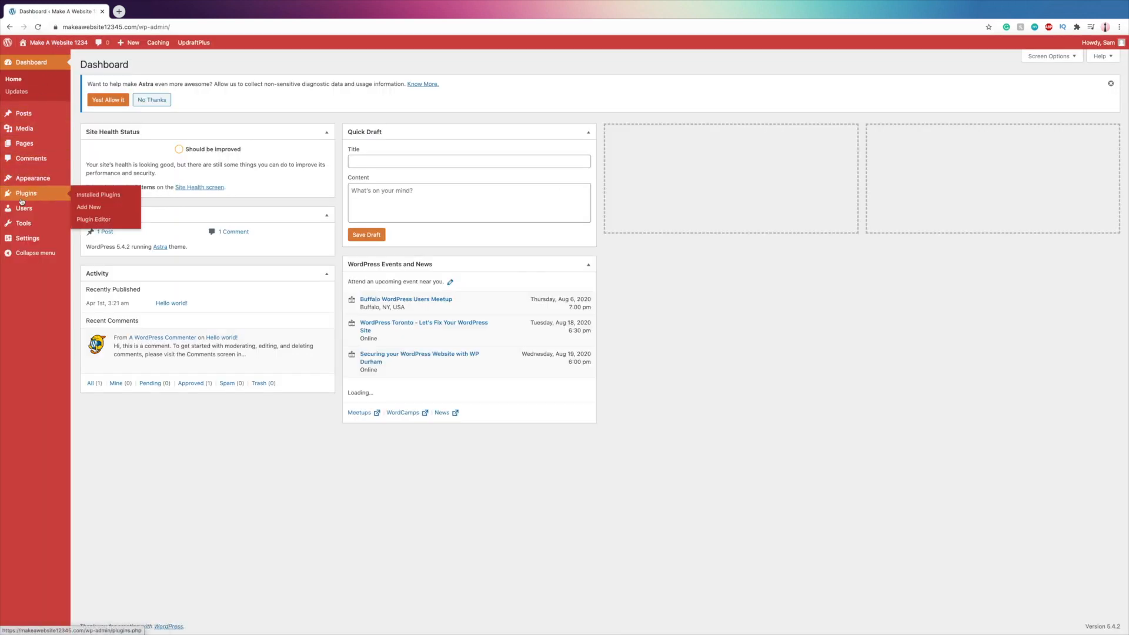
left_click(94, 198)
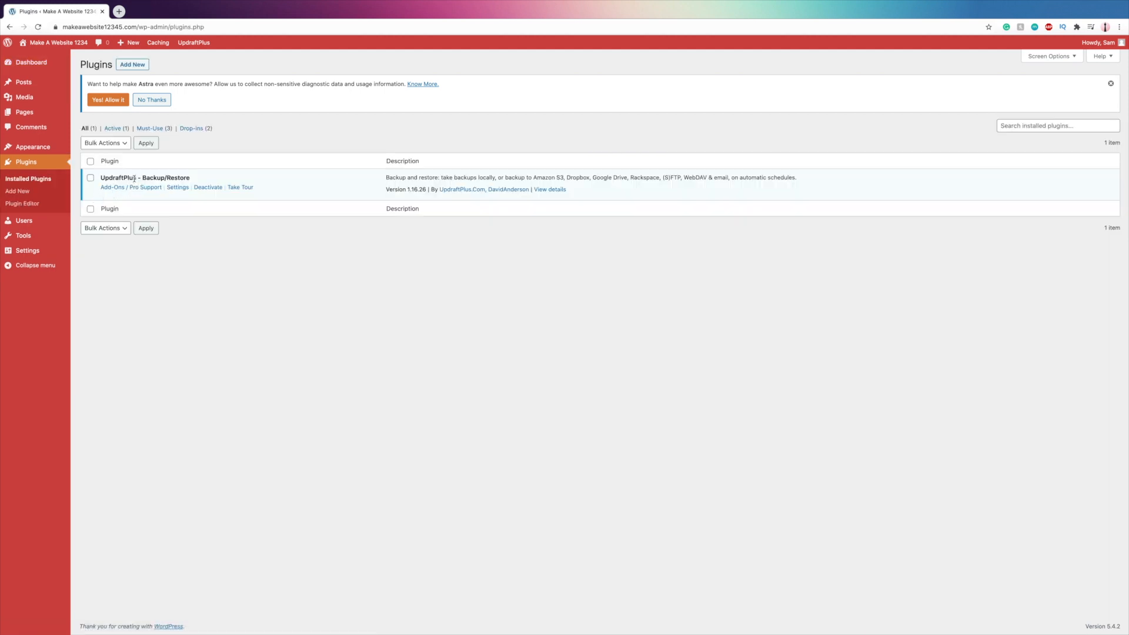
left_click(177, 188)
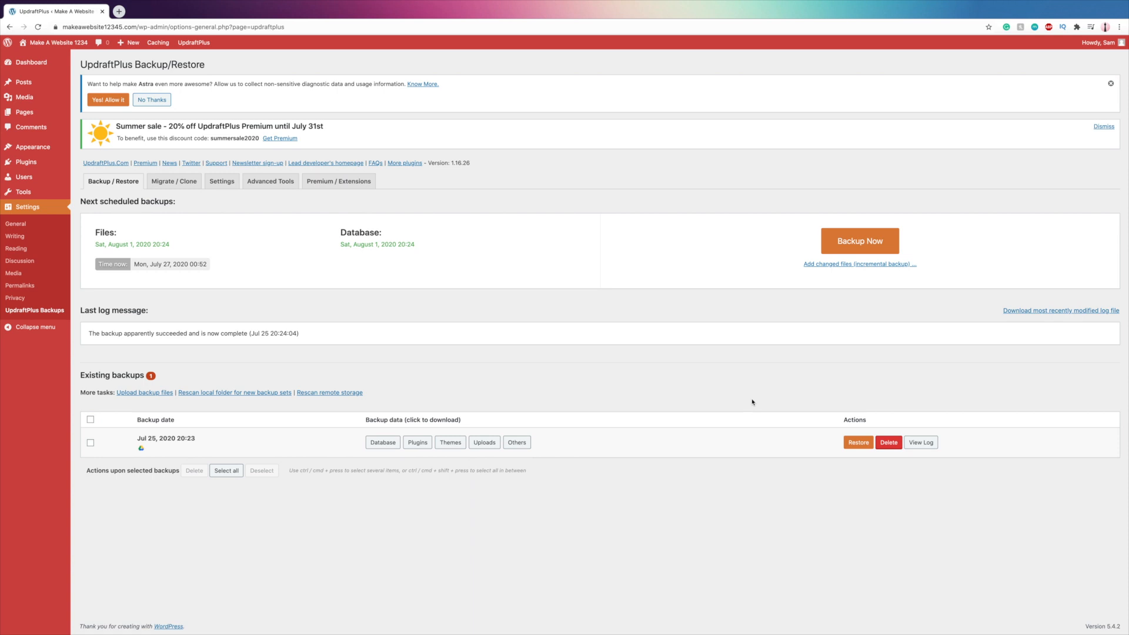
- Look at the options for uploading backup files and rescanning remote storage, without running either
left_click(158, 394)
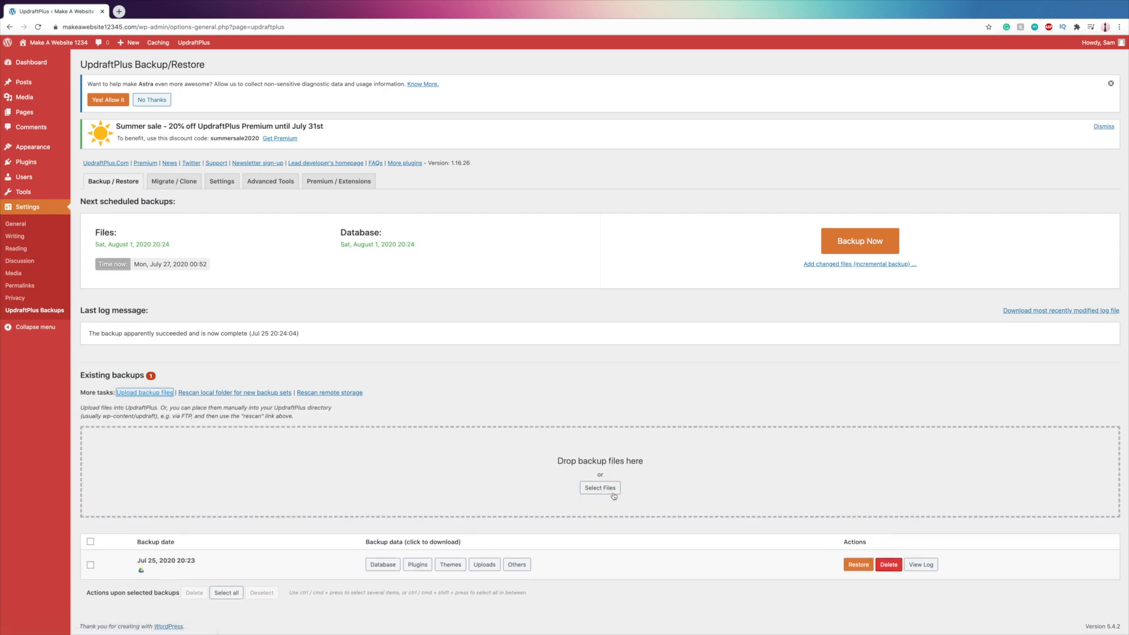
left_click(310, 395)
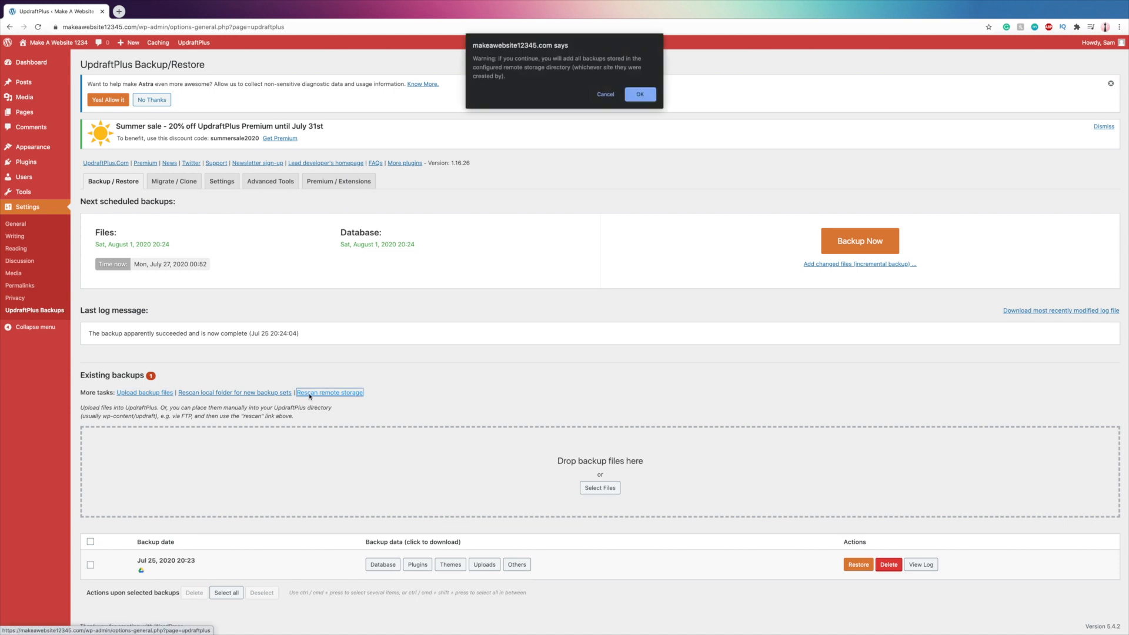
left_click(606, 94)
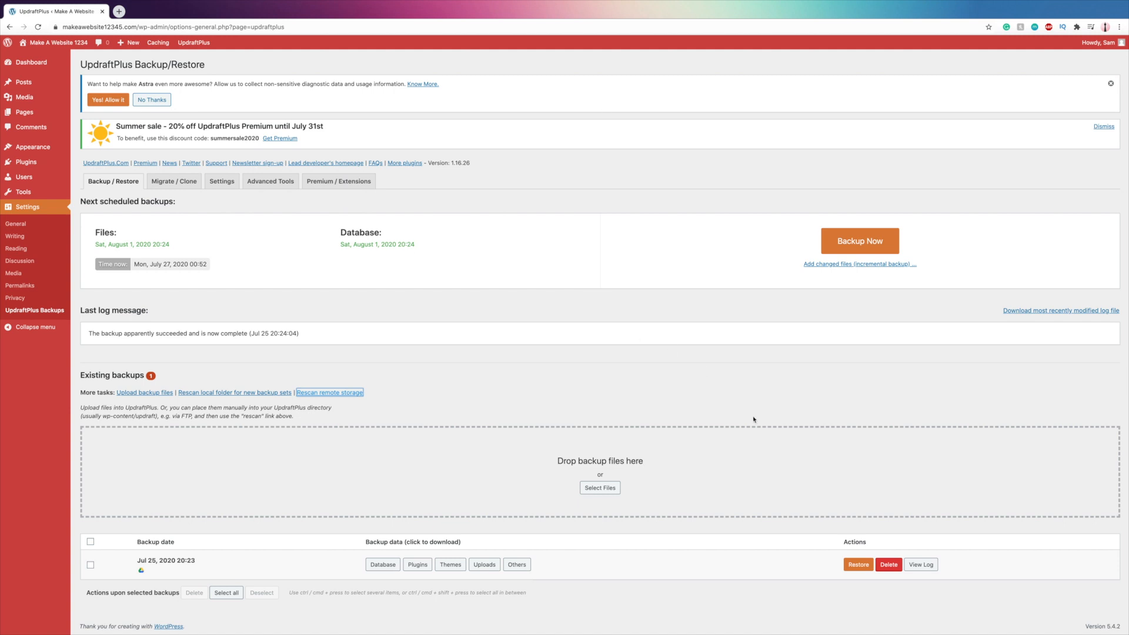
- Restore plugins, themes, uploads, others and database from the Jul 25, 2020 20:23 backup, and return to the UpdraftPlus configuration
left_click(857, 565)
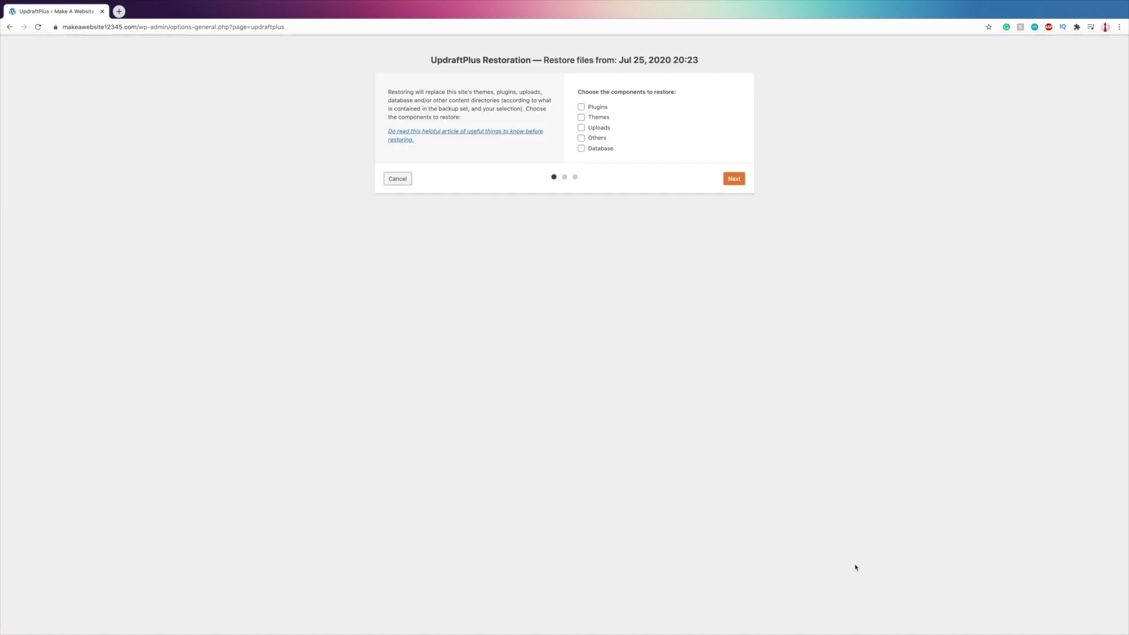
left_click(581, 106)
left_click(581, 117)
left_click(581, 128)
left_click(581, 137)
left_click(582, 148)
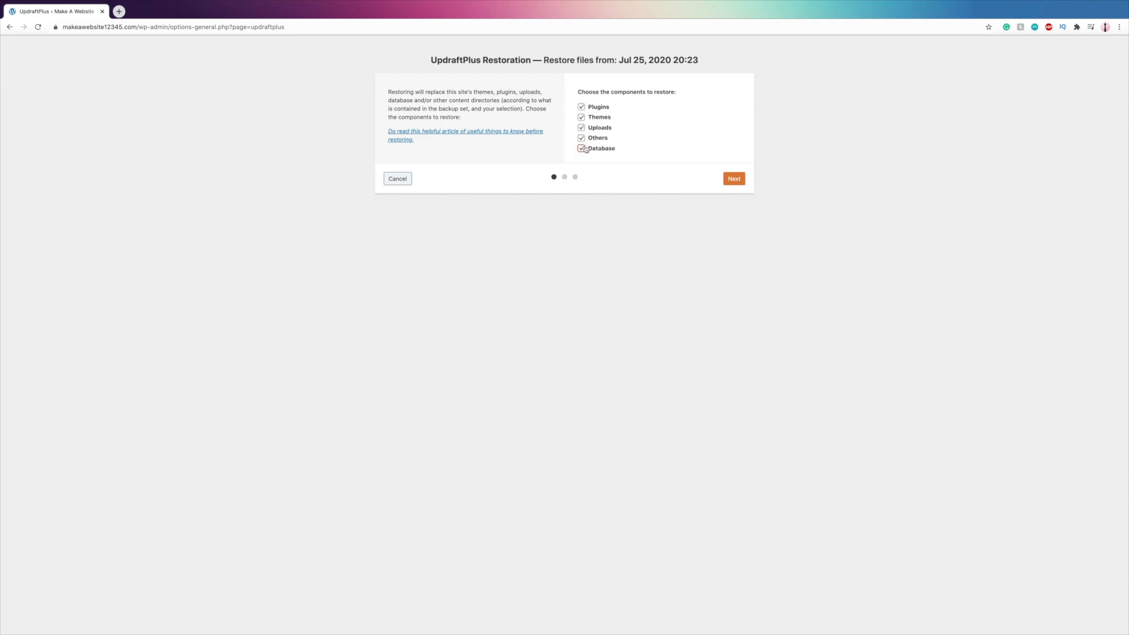
left_click(735, 181)
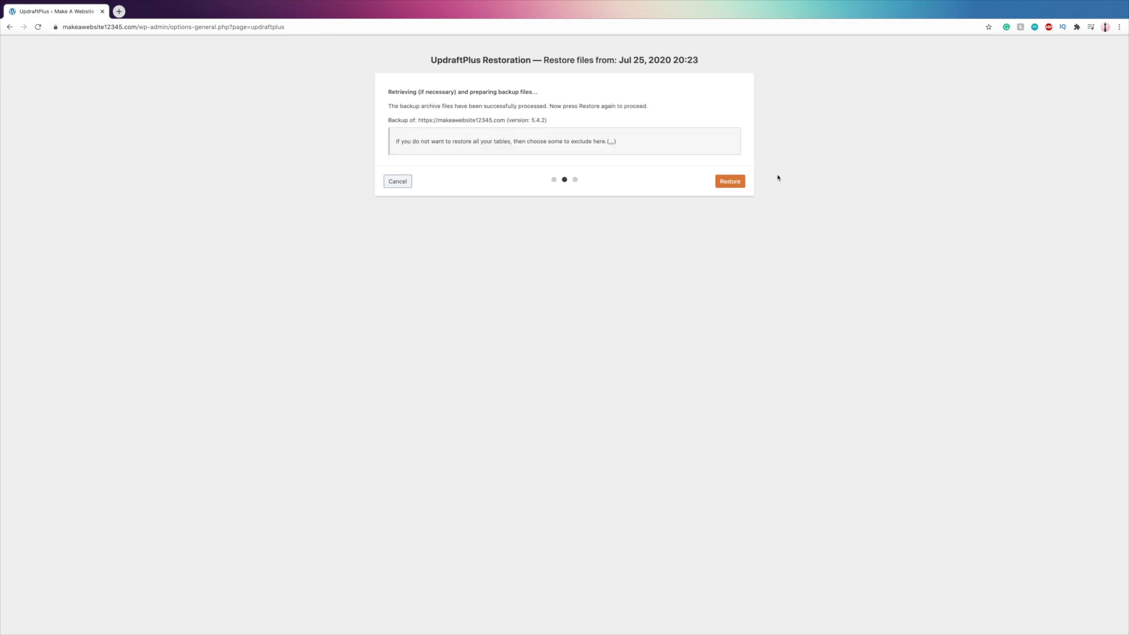
left_click(741, 179)
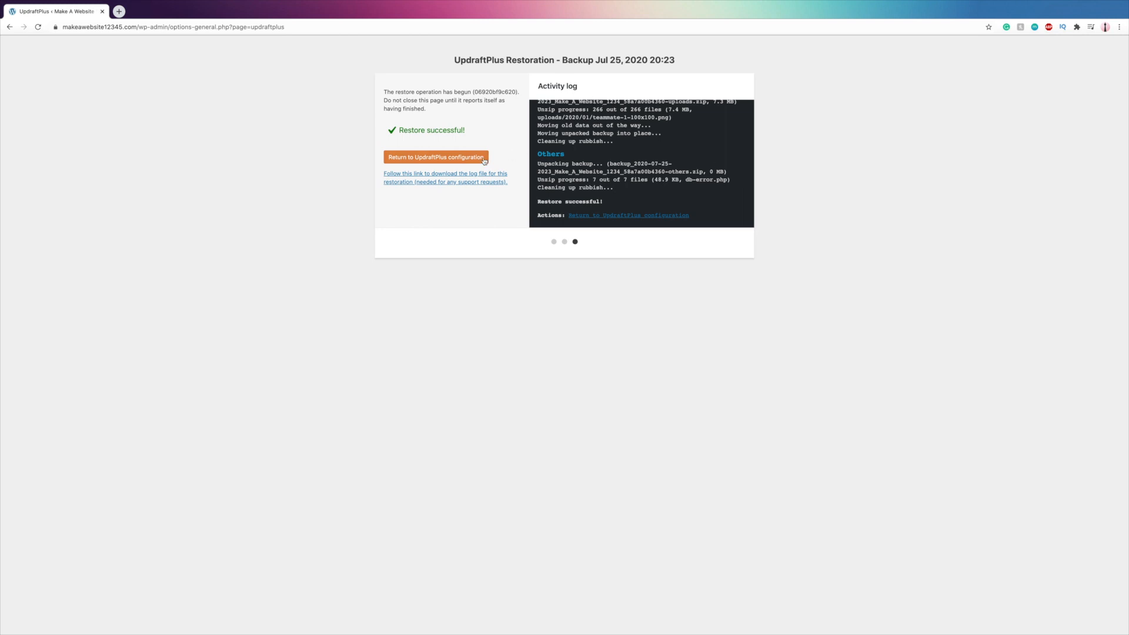
left_click(472, 163)
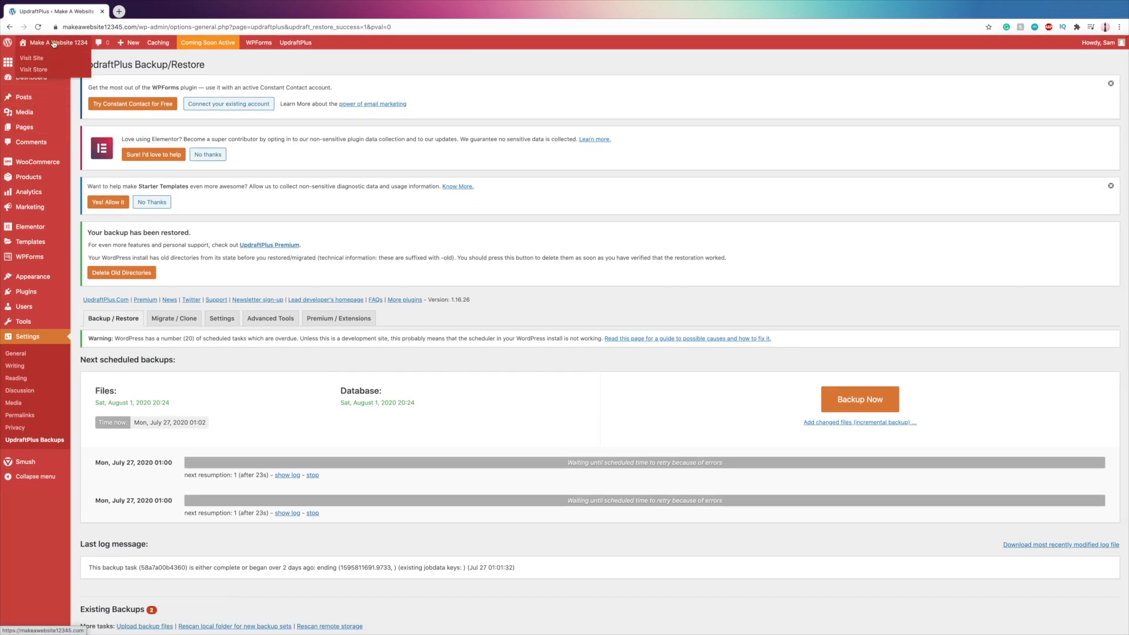
- Visit the restored site and examine its home page and Contact Us page
left_click(53, 43)
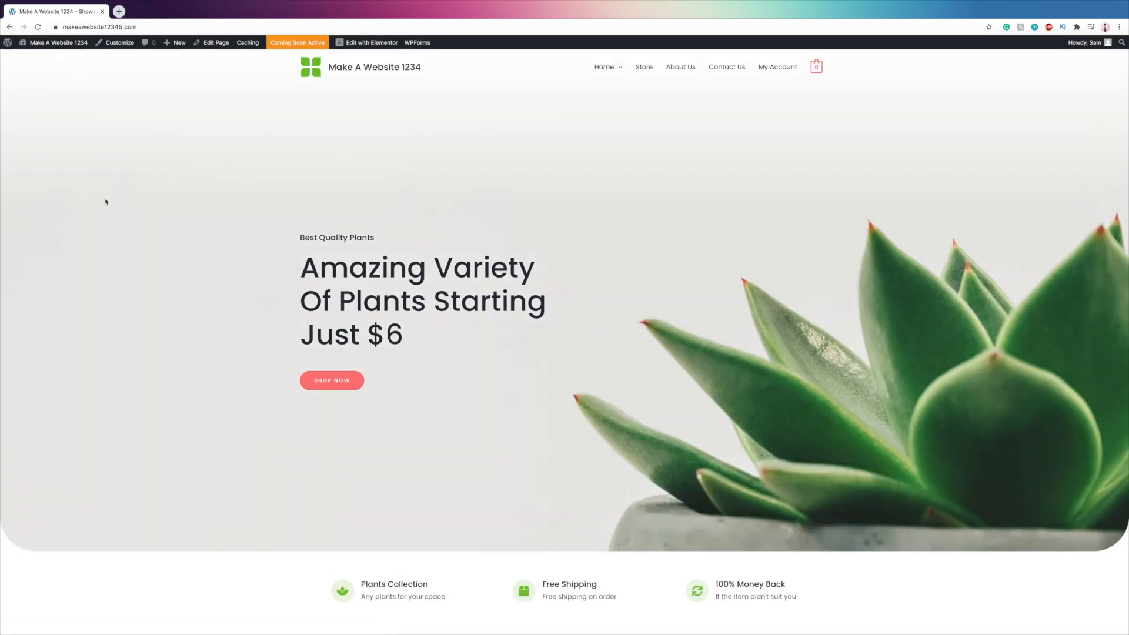
scroll(106, 202, "down", 20)
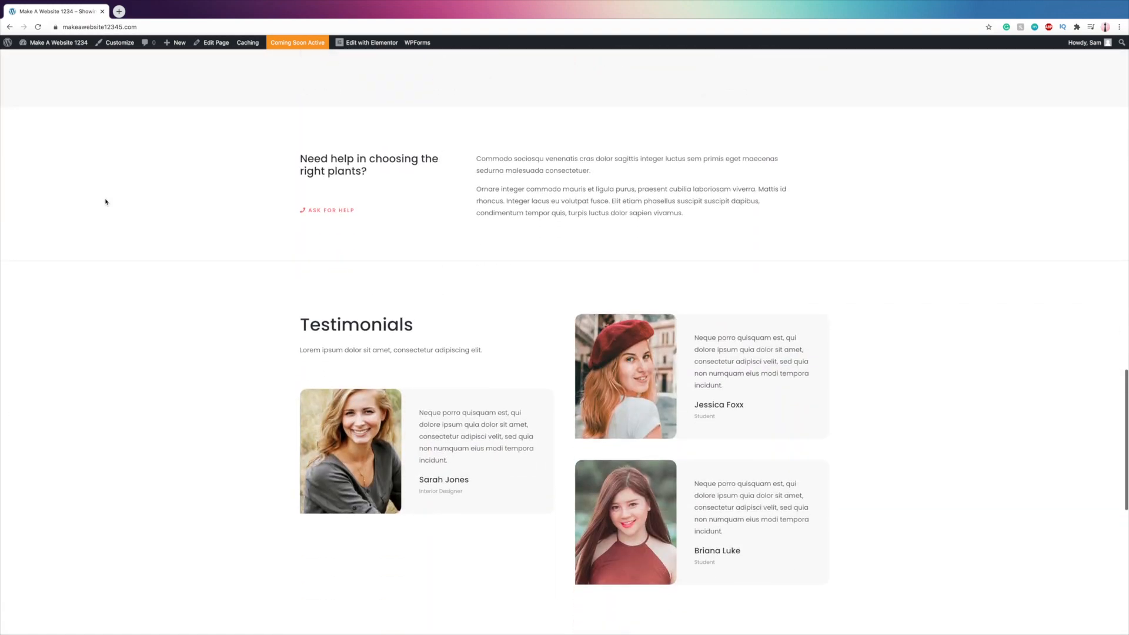
scroll(106, 202, "down", 10)
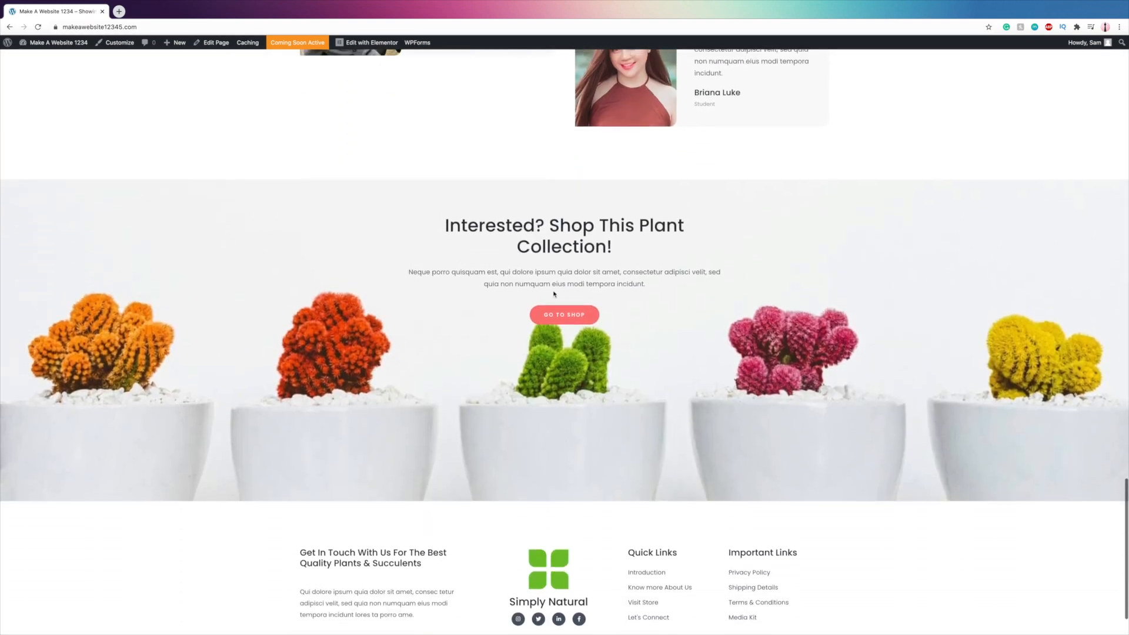
scroll(554, 294, "up", 20)
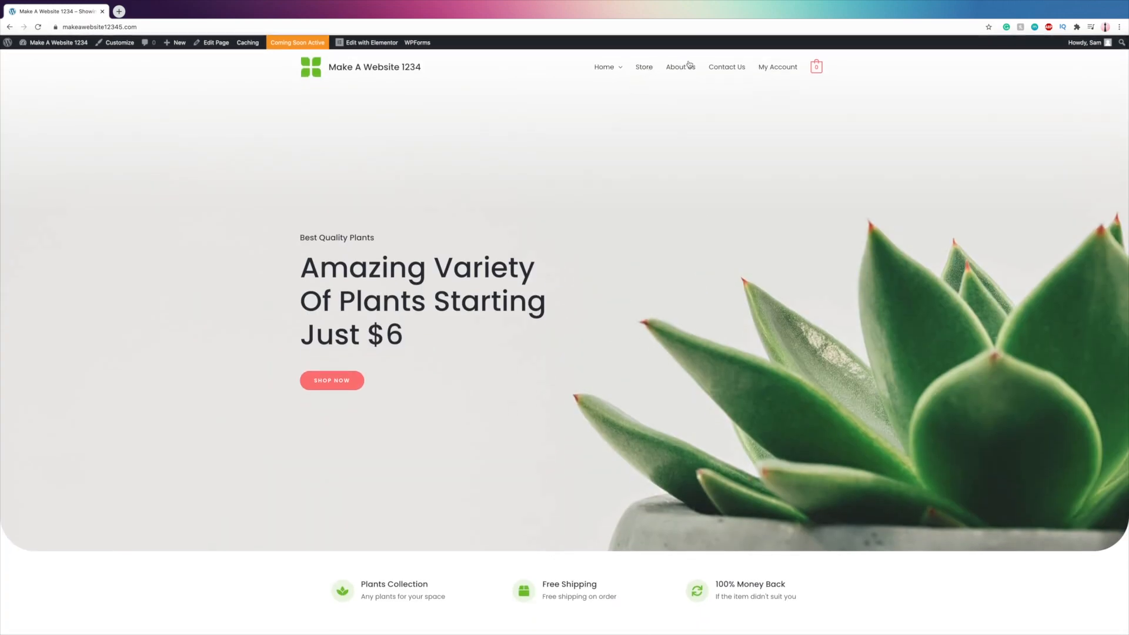
left_click(718, 71)
scroll(420, 533, "down", 3)
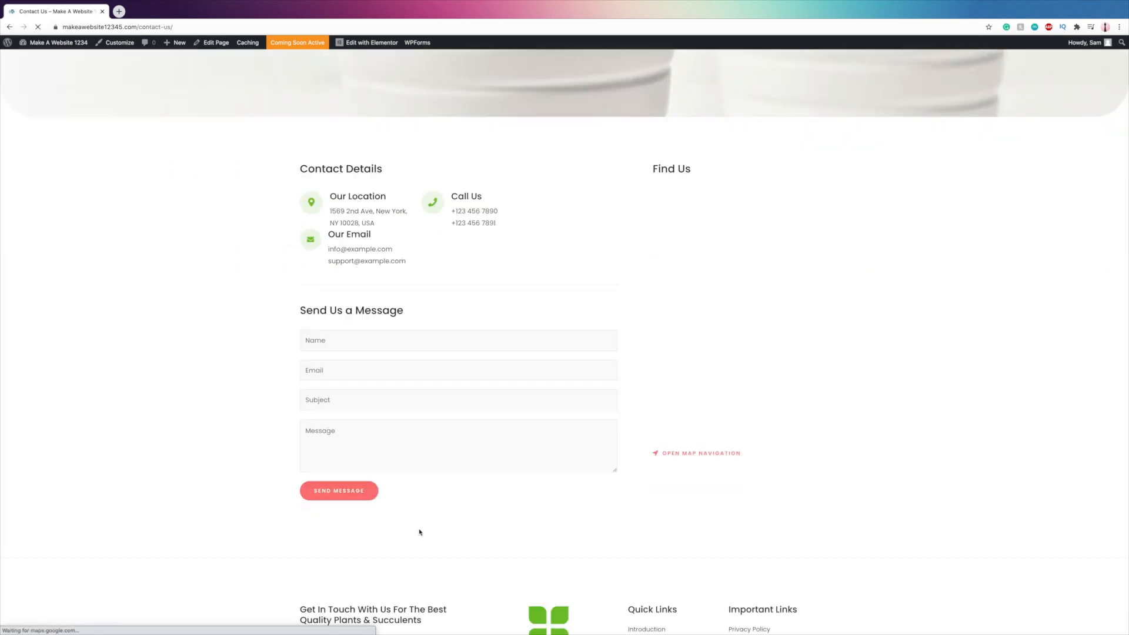
scroll(152, 146, "up", 3)
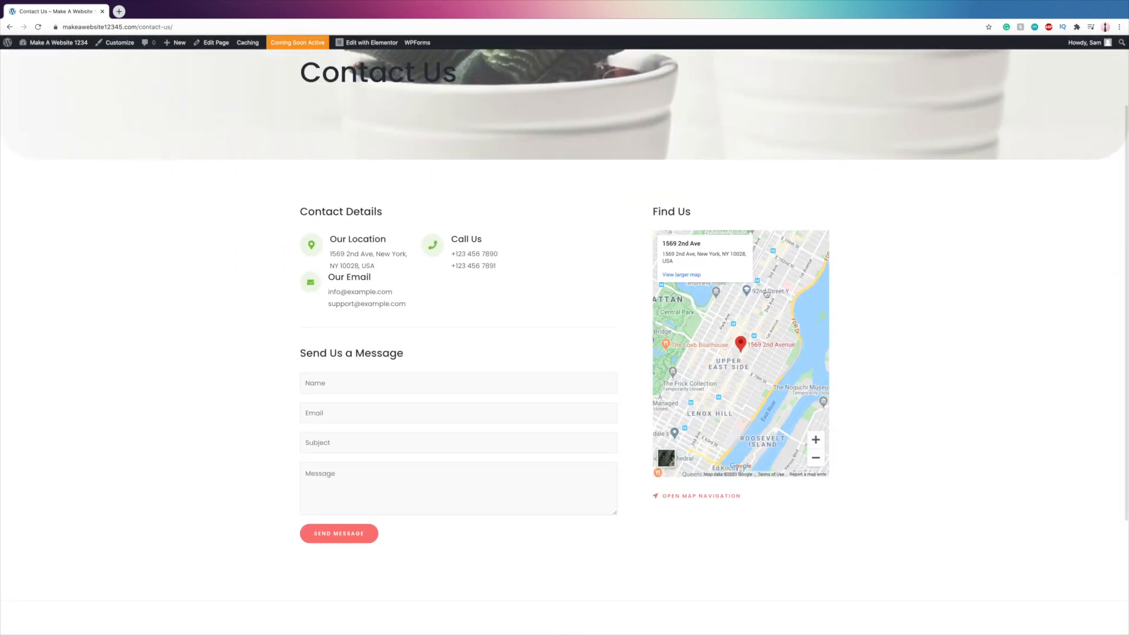
- Return to the WordPress dashboard and review the installed plugins list after the restore
left_click(56, 43)
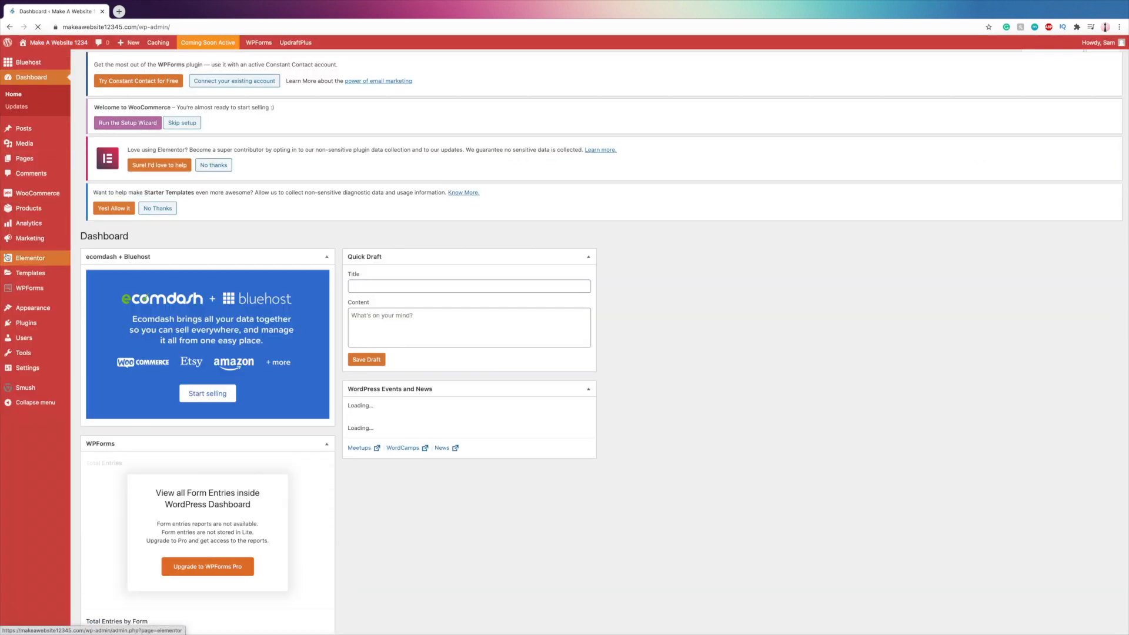
left_click(23, 324)
scroll(227, 420, "down", 1)
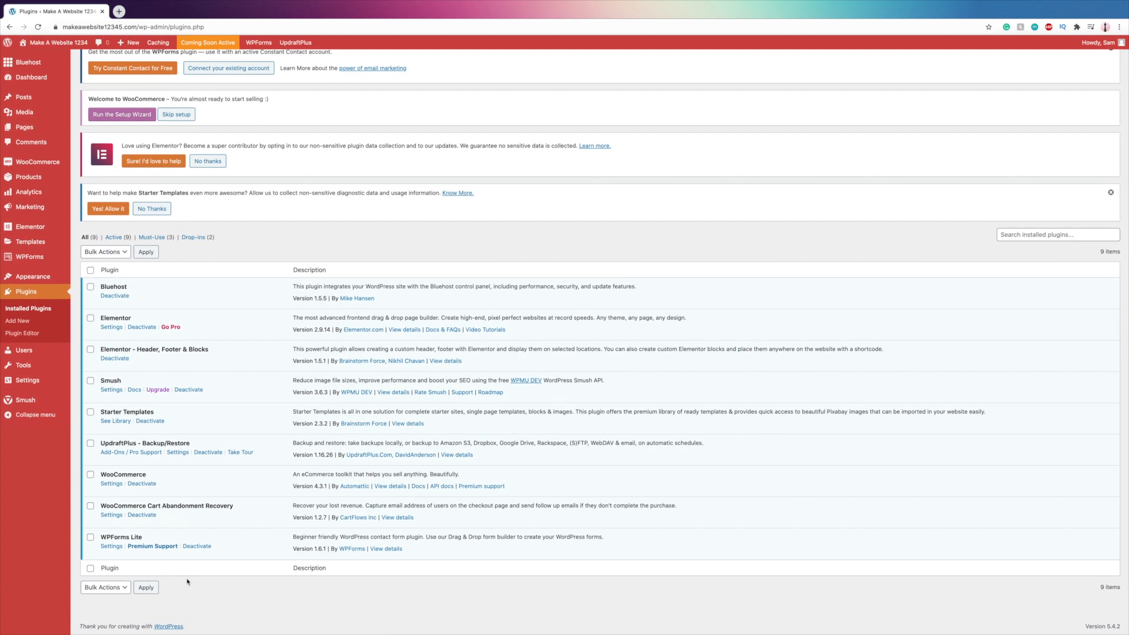
scroll(345, 312, "up", 1)
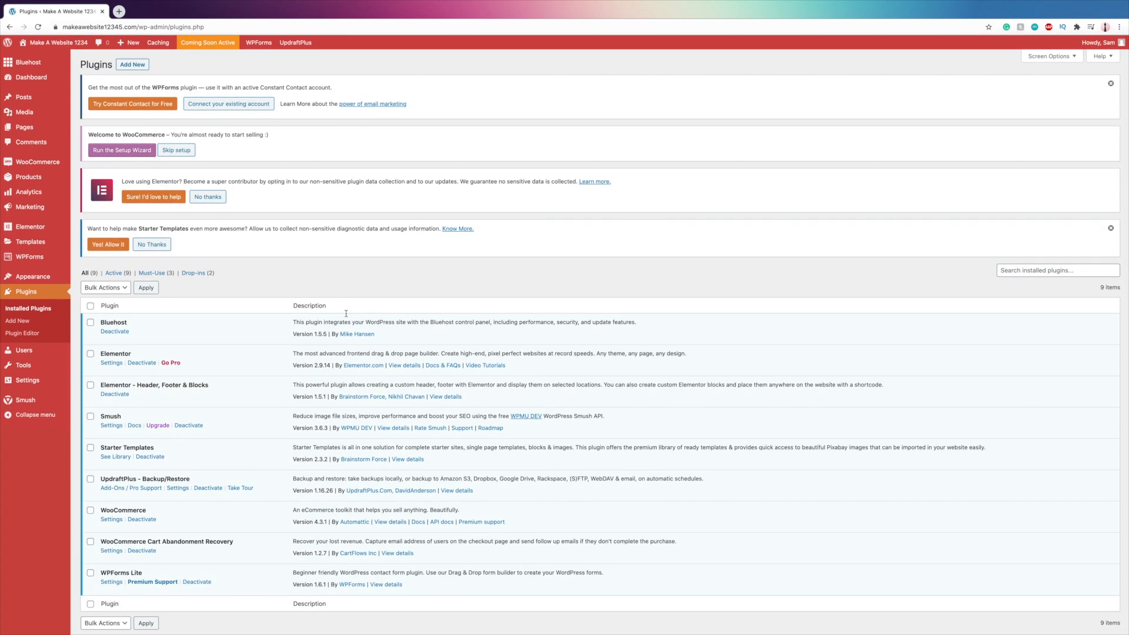